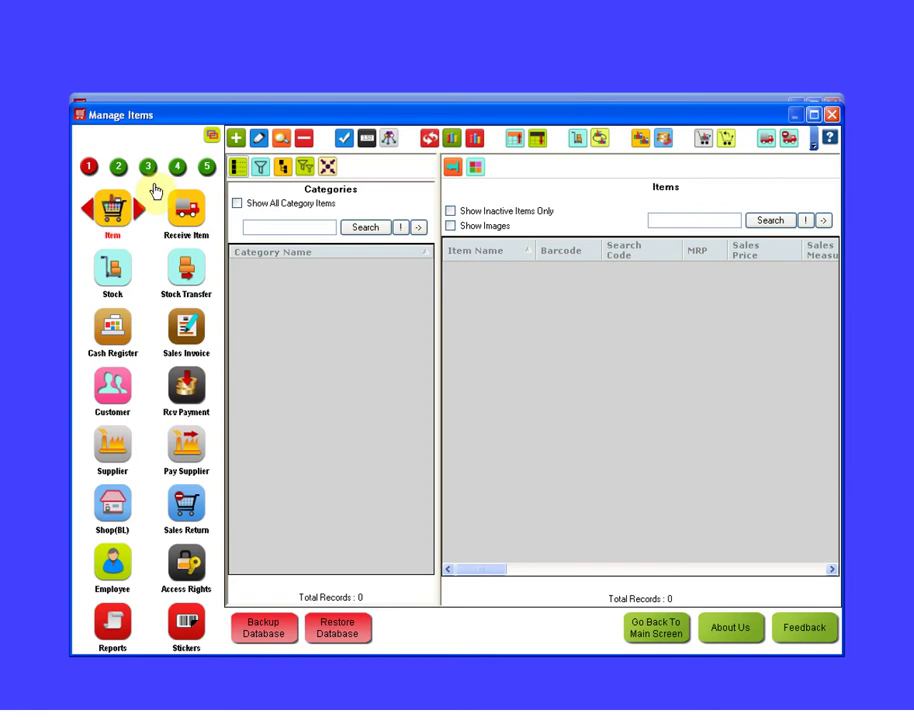
Start a new item record and name it Eggs.
{"action": "left_click", "coordinate": [232, 139]}
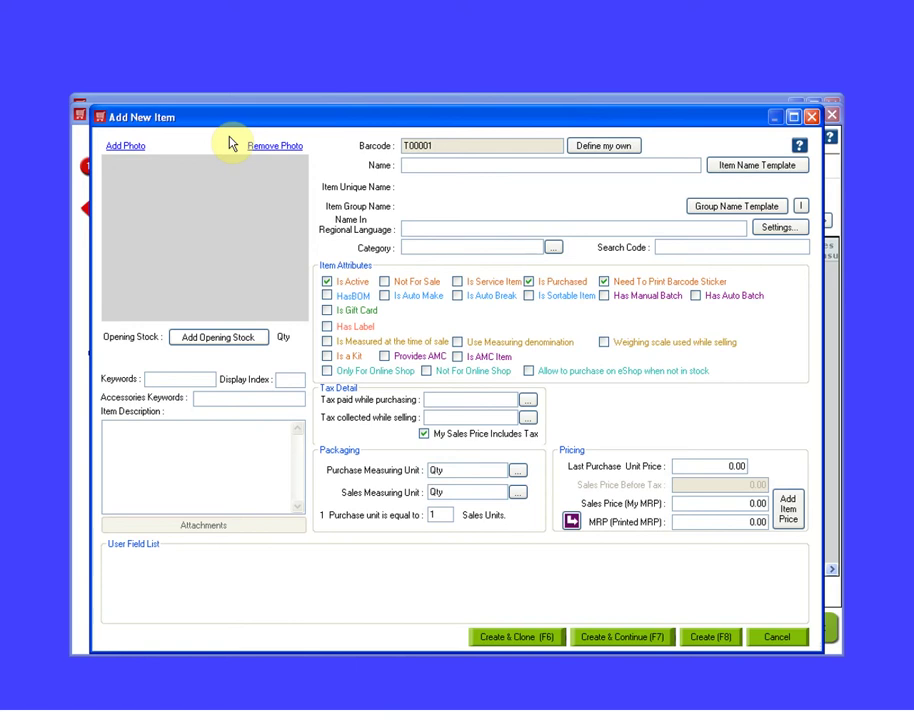
{"action": "left_click", "coordinate": [467, 164]}
{"action": "type", "text": "E"}
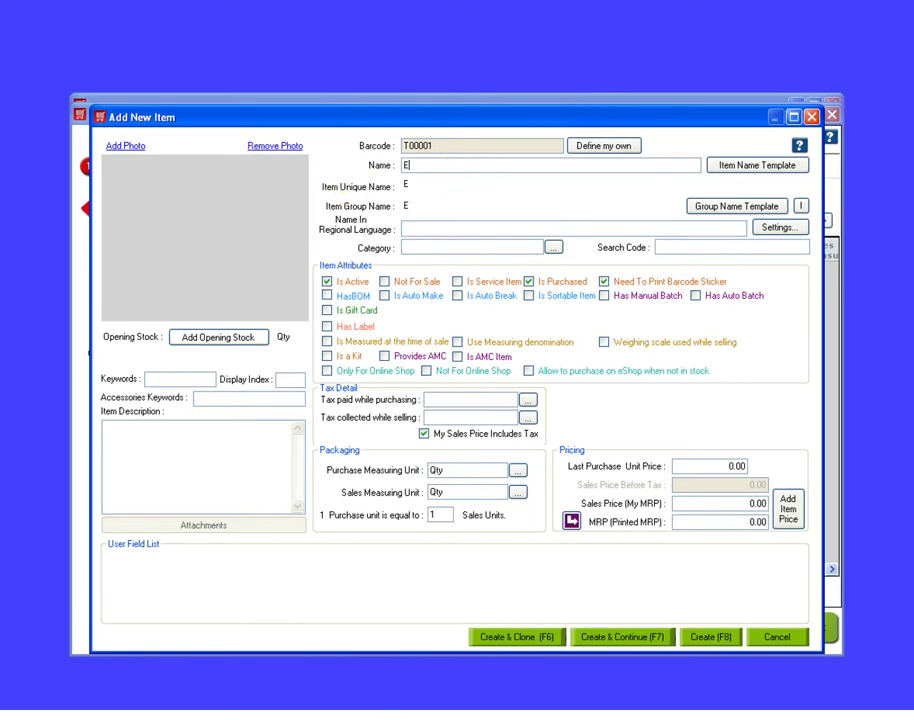
{"action": "type", "text": "ggs"}
Create a category named Ingredients, assign it to the Eggs item, and mark the item as Not For Sale.
{"action": "left_click", "coordinate": [555, 247]}
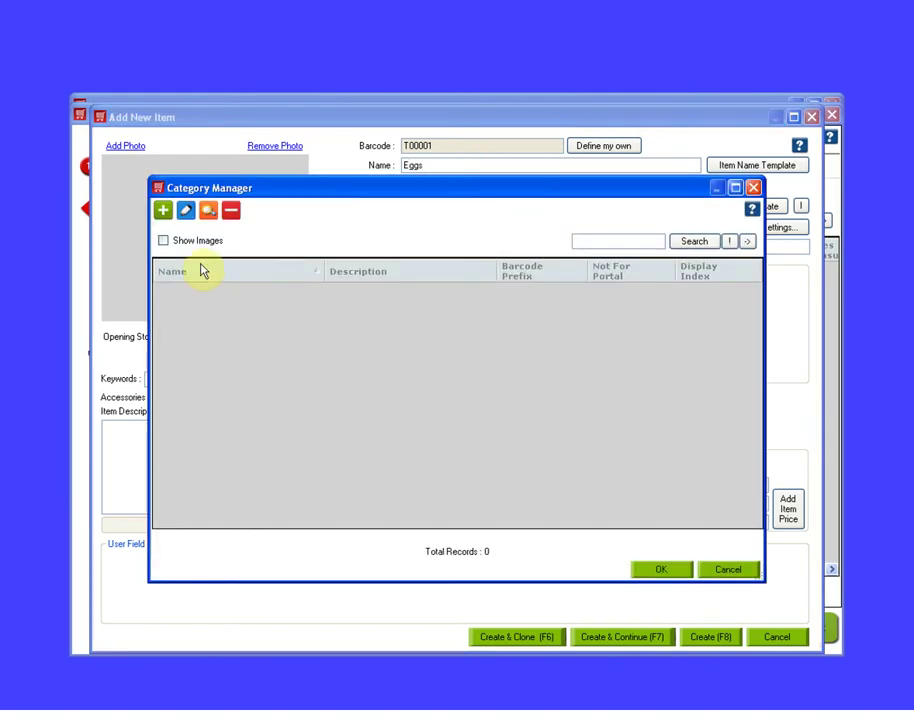
{"action": "left_click", "coordinate": [163, 211]}
{"action": "type", "text": "Ing"}
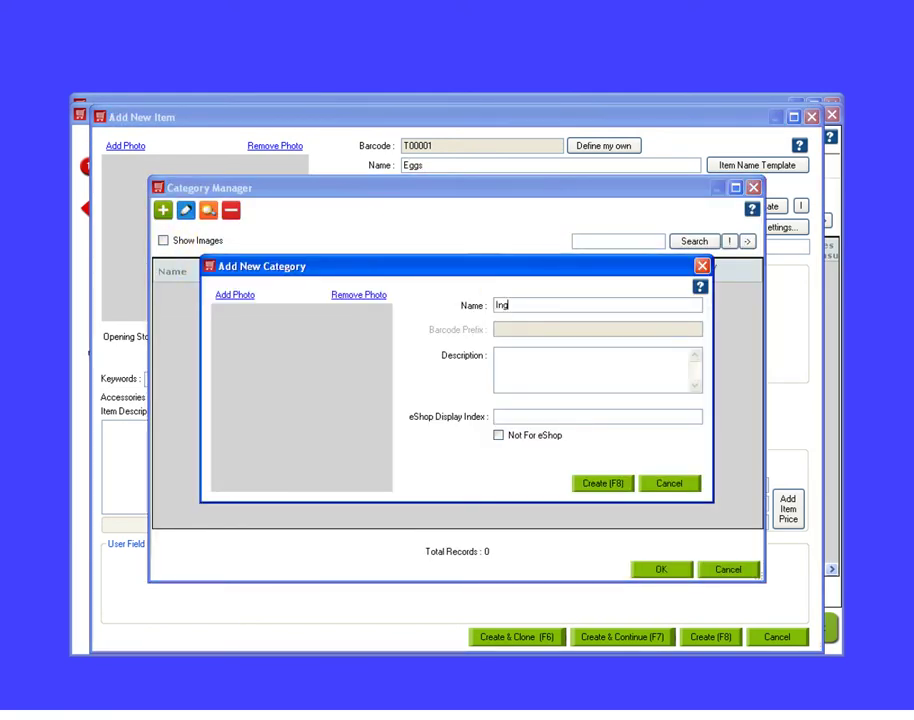
{"action": "type", "text": "redients"}
{"action": "left_click", "coordinate": [593, 485]}
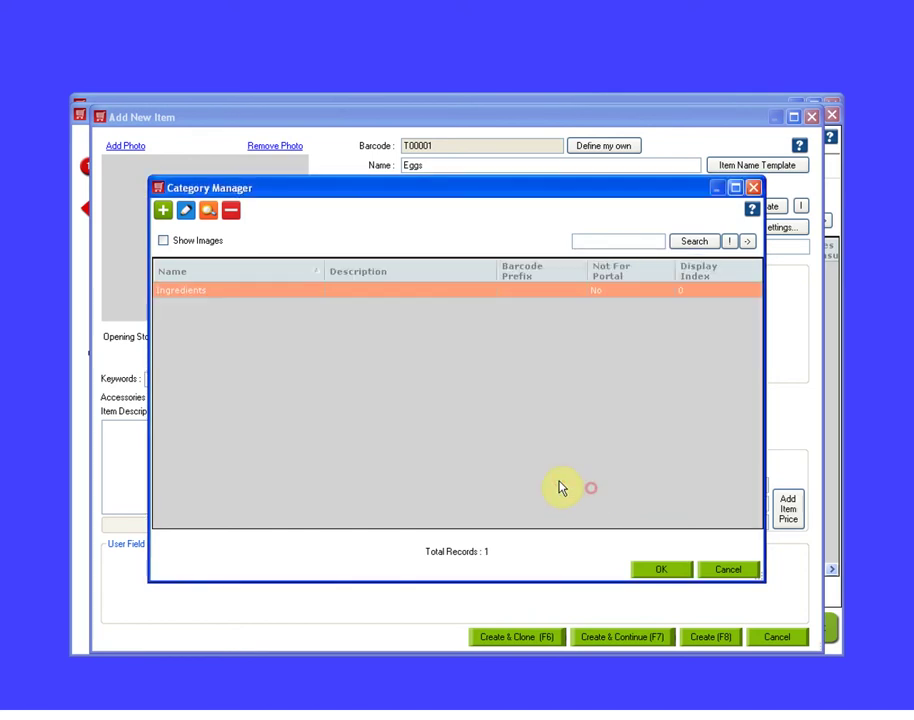
{"action": "left_click", "coordinate": [652, 570]}
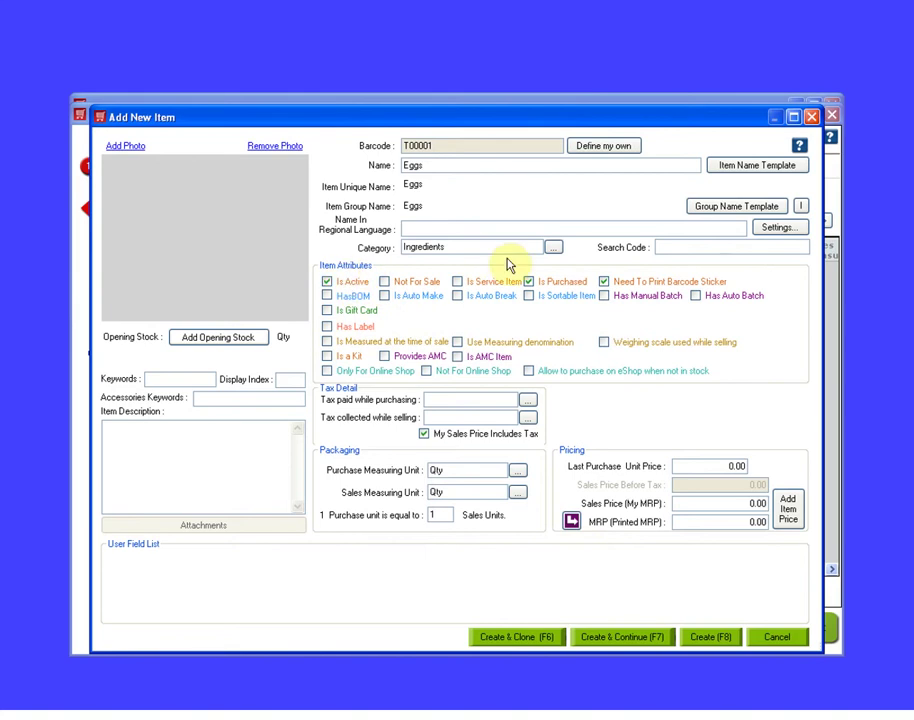
{"action": "left_click", "coordinate": [383, 284]}
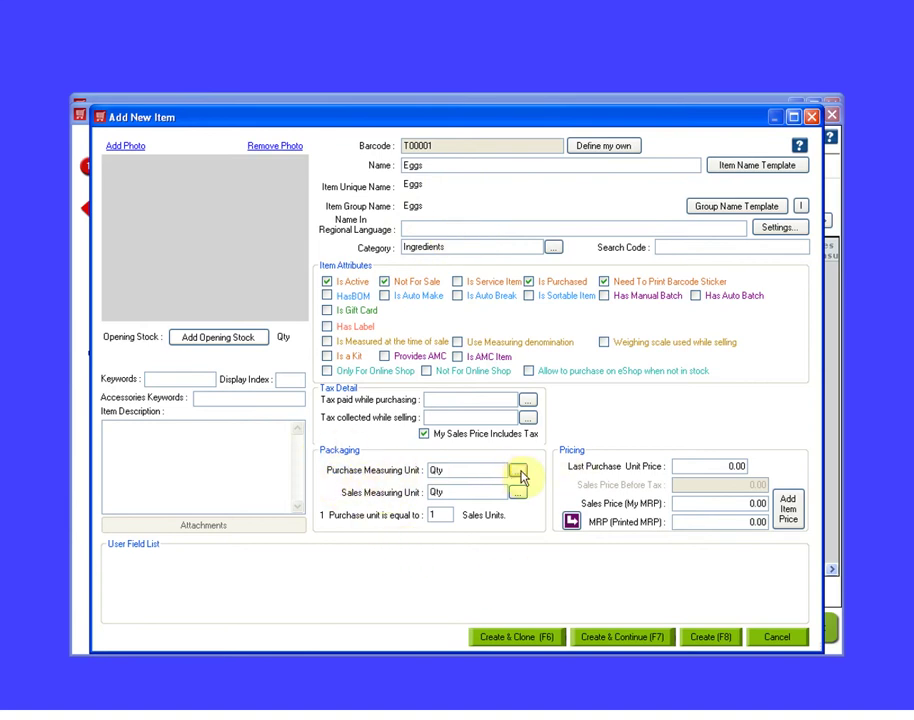
Add two new measuring units, Carton and Pcs, to the list of measuring units.
{"action": "left_click", "coordinate": [519, 472]}
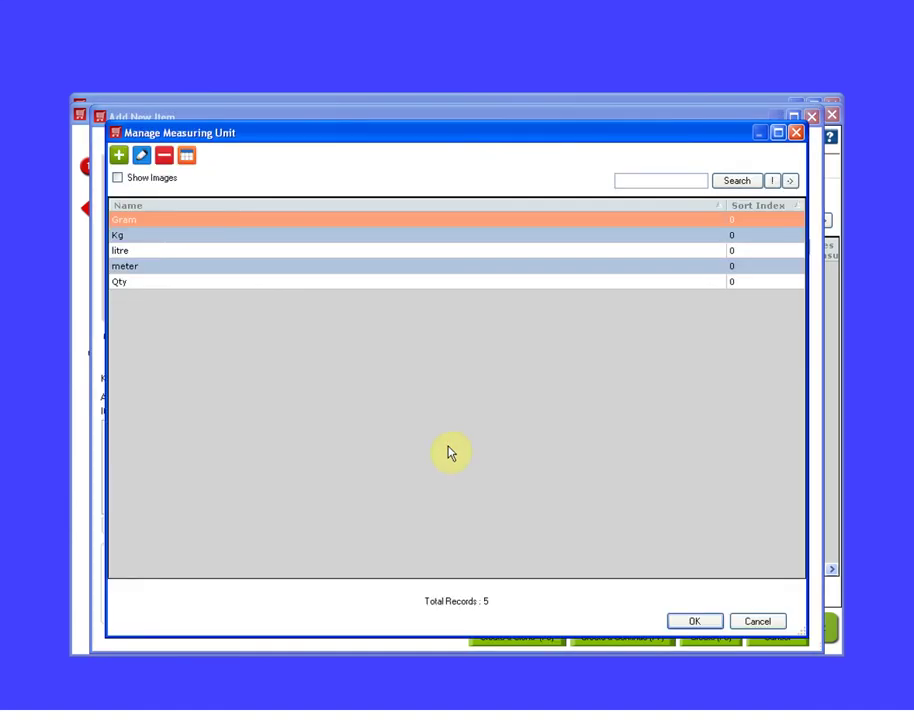
{"action": "left_click", "coordinate": [120, 156]}
{"action": "type", "text": "Carton"}
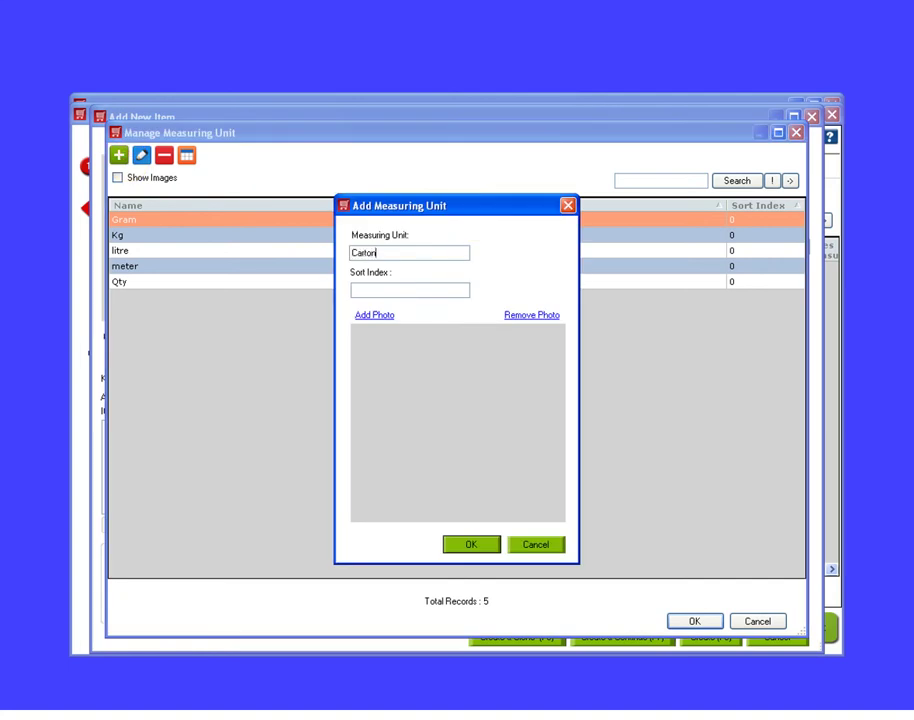
{"action": "left_click", "coordinate": [463, 547]}
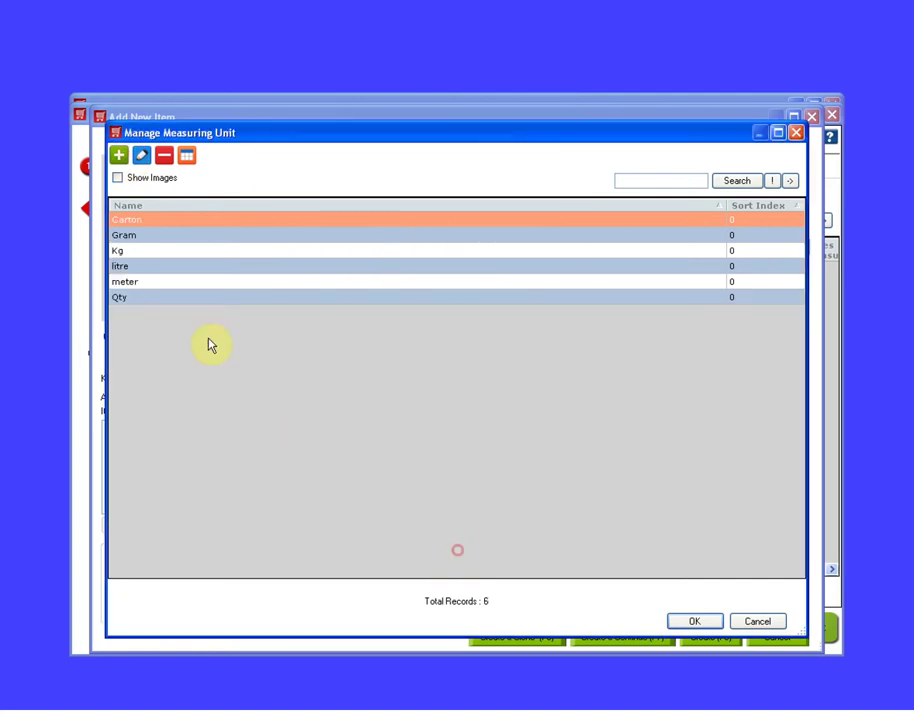
{"action": "left_click", "coordinate": [118, 157]}
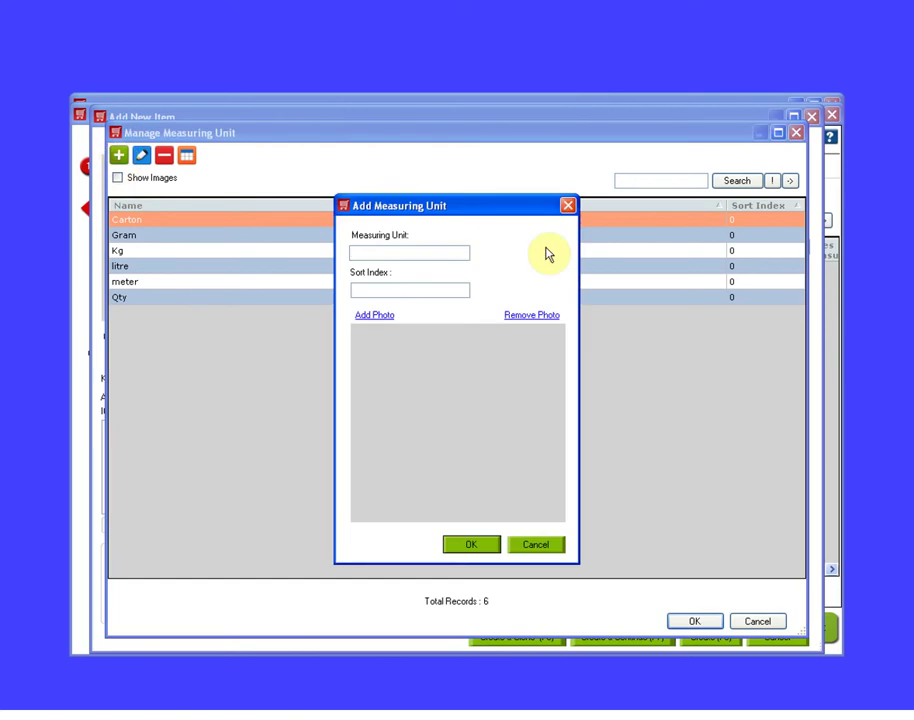
{"action": "type", "text": "Pcs"}
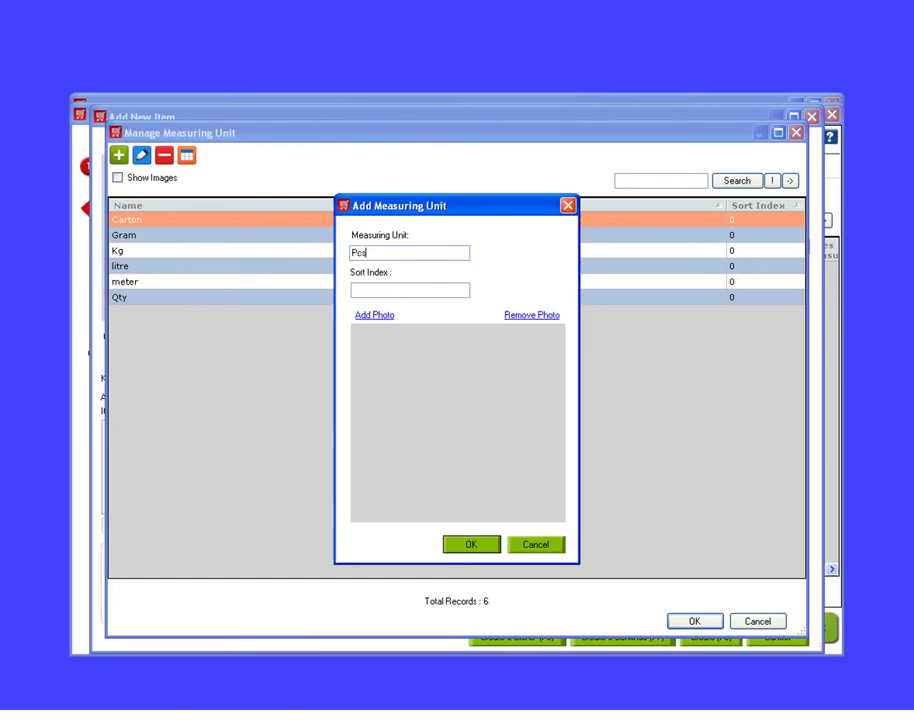
{"action": "left_click", "coordinate": [471, 545]}
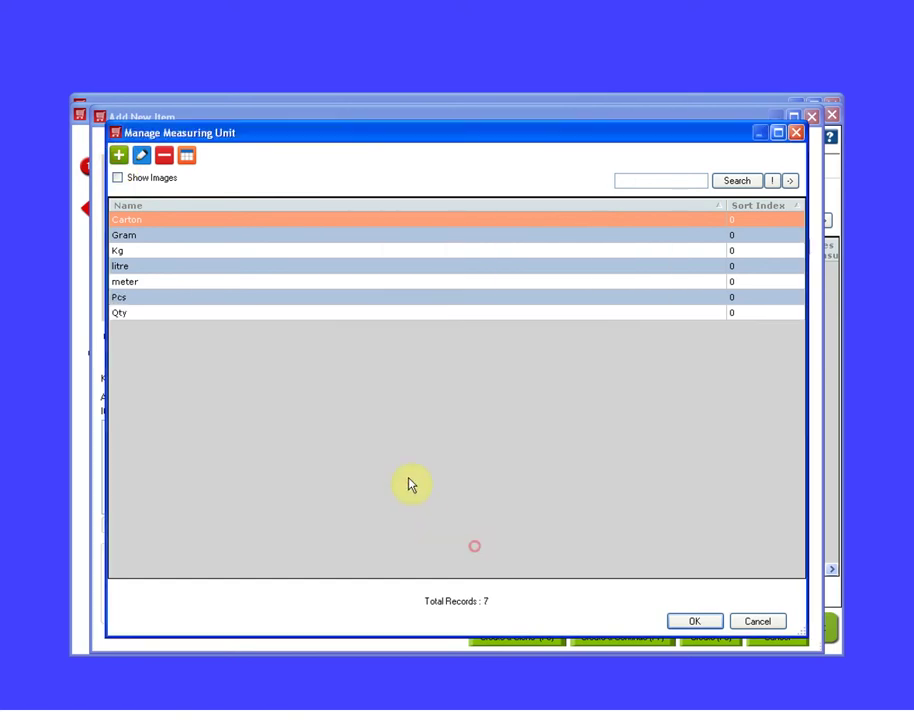
Set the Eggs item's purchase measuring unit to Carton and its sales measuring unit to Pcs.
{"action": "left_click", "coordinate": [384, 220]}
{"action": "left_click", "coordinate": [687, 624]}
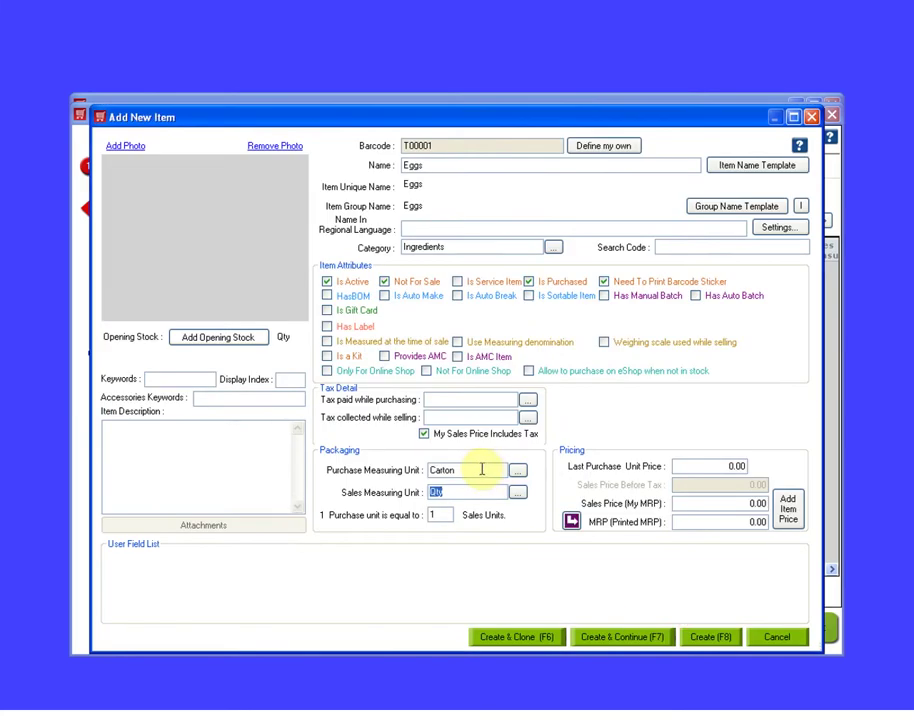
{"action": "left_click", "coordinate": [470, 470]}
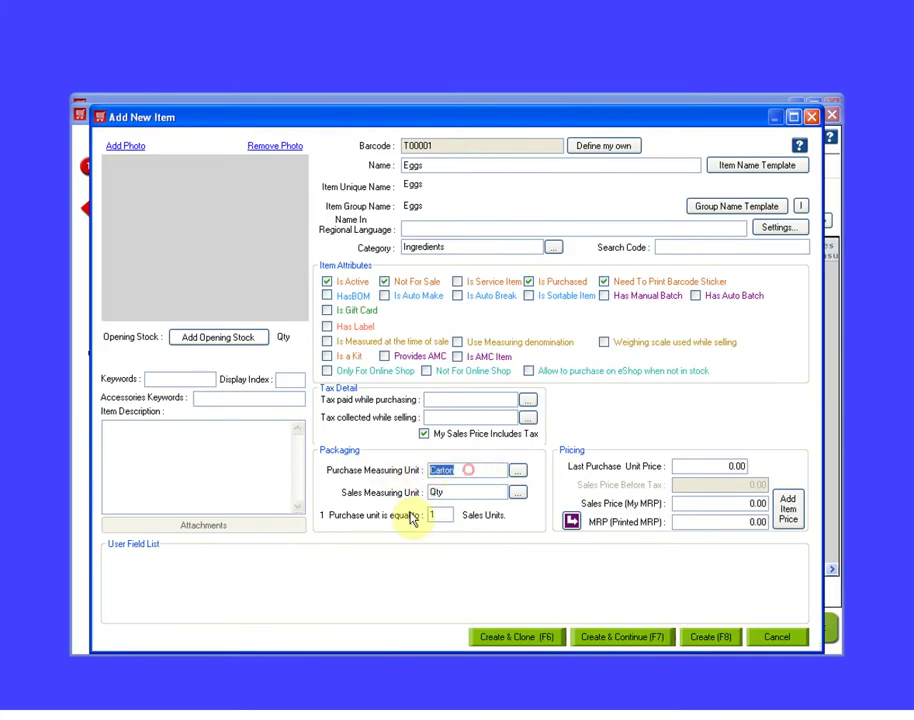
{"action": "left_click", "coordinate": [475, 492]}
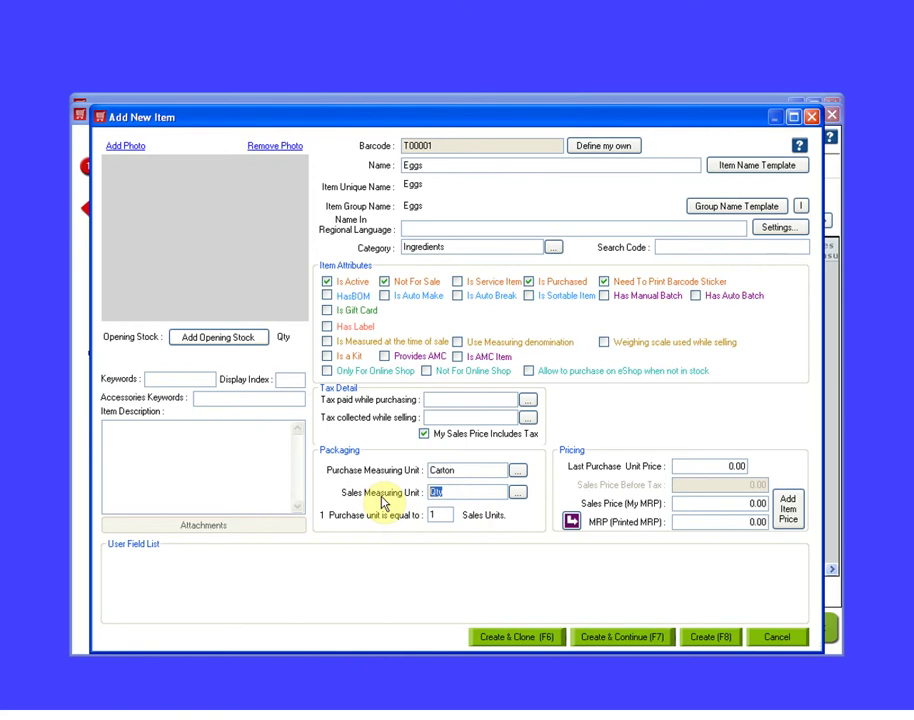
{"action": "type", "text": "Pcs"}
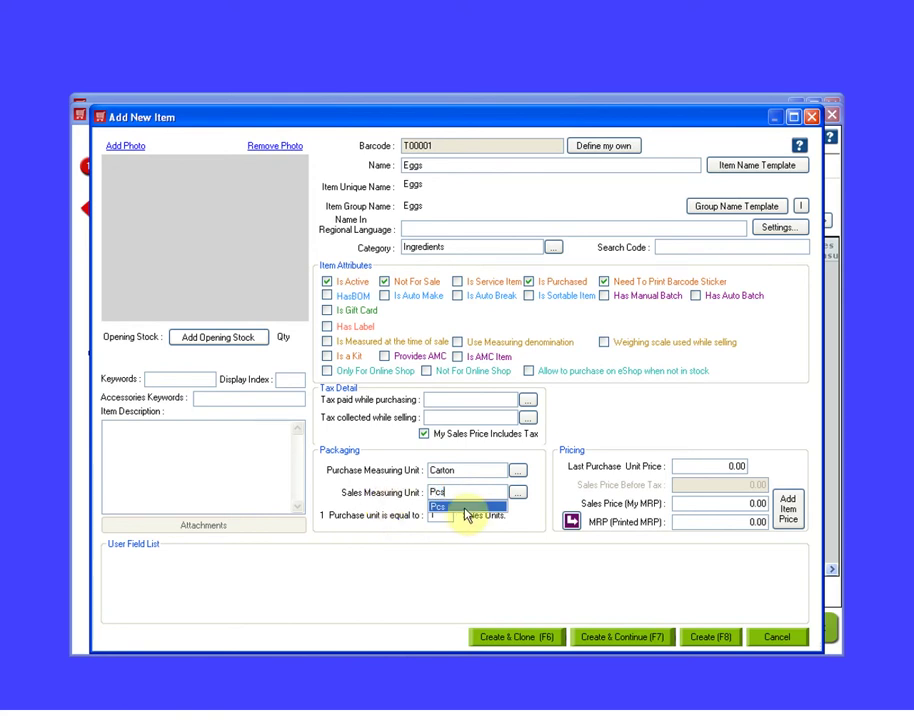
{"action": "left_click", "coordinate": [464, 507]}
Set one purchase unit of Eggs equal to 6 sales units.
{"action": "left_click", "coordinate": [443, 516]}
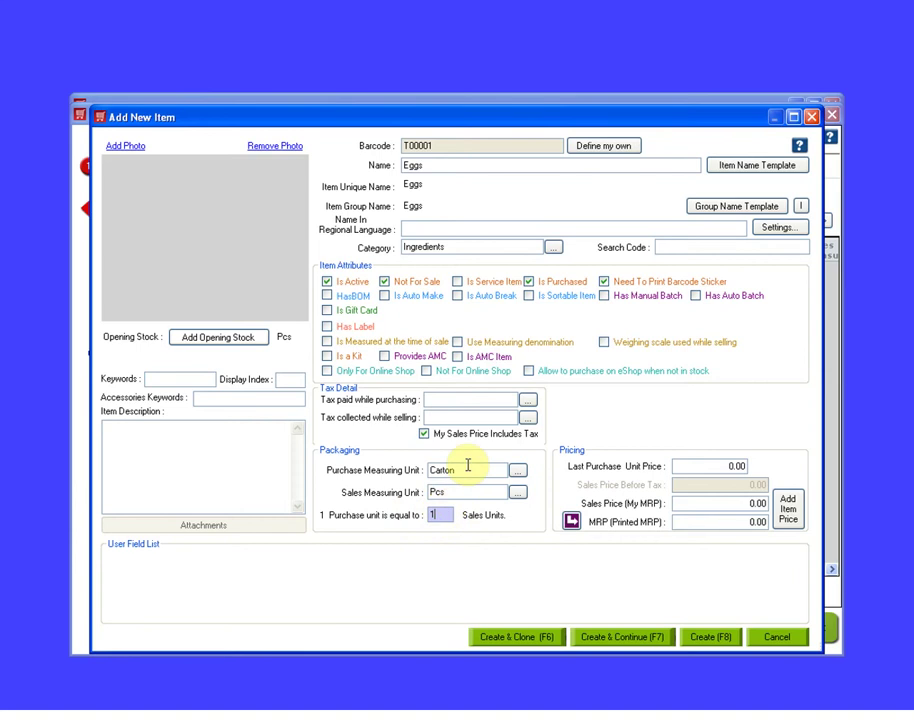
{"action": "left_click", "coordinate": [436, 514]}
{"action": "type", "text": "6"}
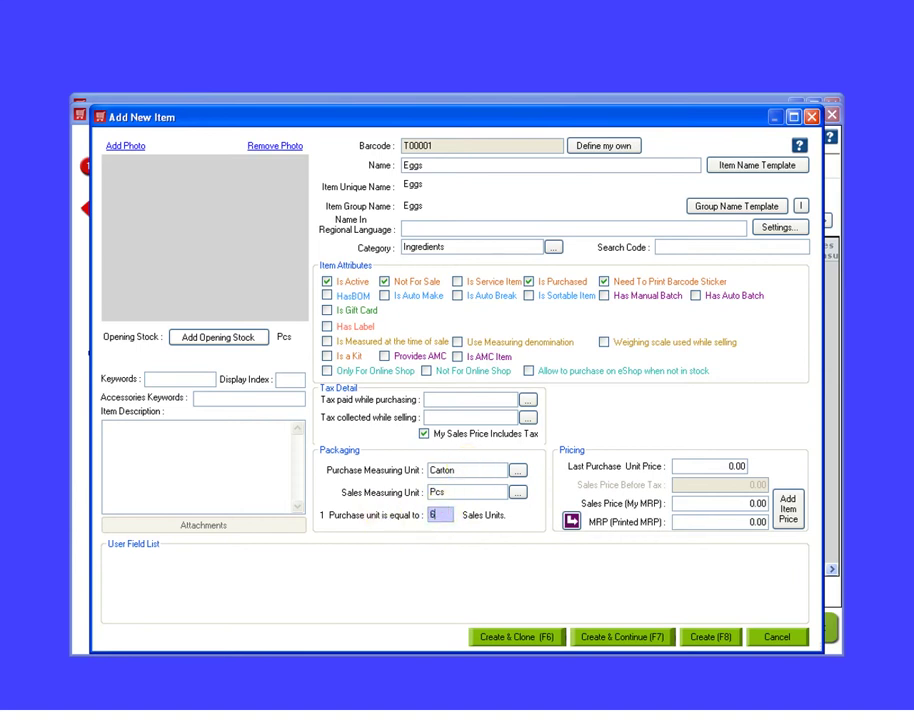
{"action": "left_click", "coordinate": [459, 492]}
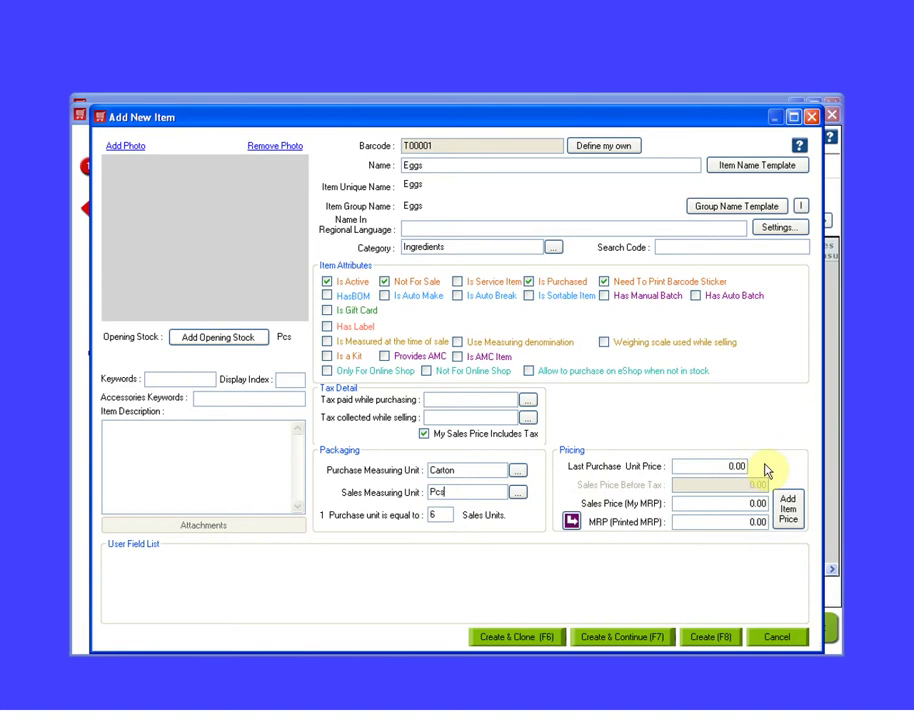
Set the last purchase unit price of Eggs to 100 and create the item, continuing to a new one.
{"action": "left_click", "coordinate": [725, 466]}
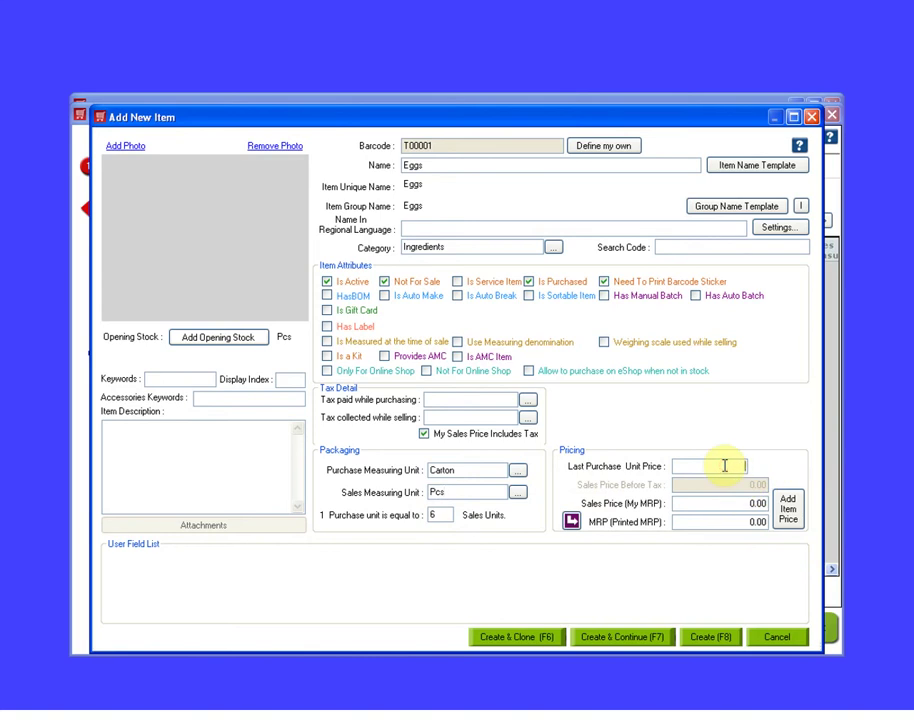
{"action": "type", "text": "100"}
{"action": "left_click_drag", "start_coordinate": [700, 466], "coordinate": [757, 467]}
{"action": "left_click_drag", "start_coordinate": [486, 471], "coordinate": [422, 468]}
{"action": "left_click", "coordinate": [710, 466]}
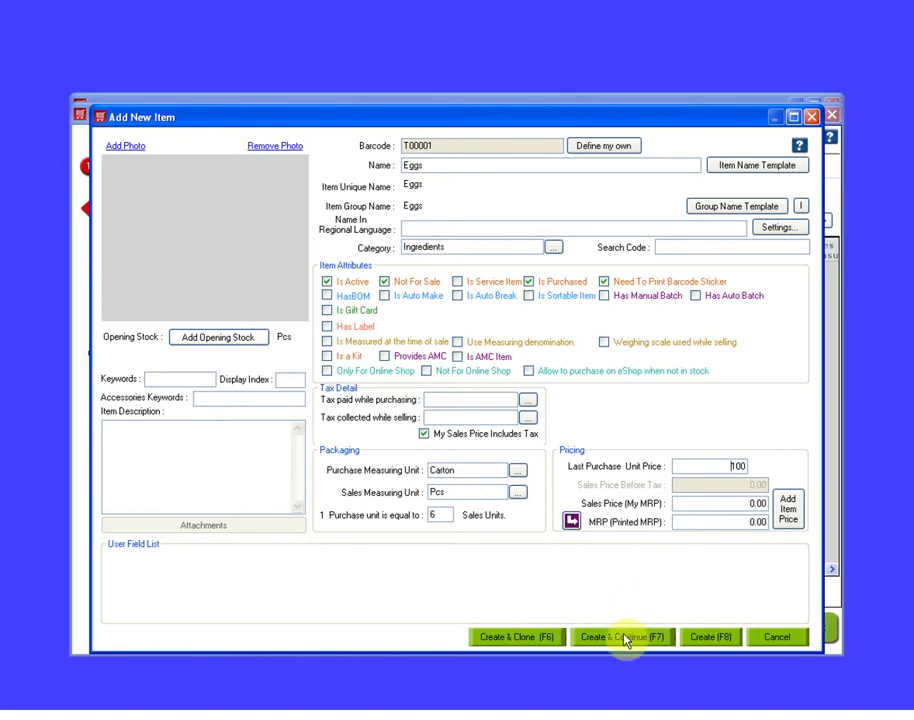
{"action": "left_click", "coordinate": [625, 638]}
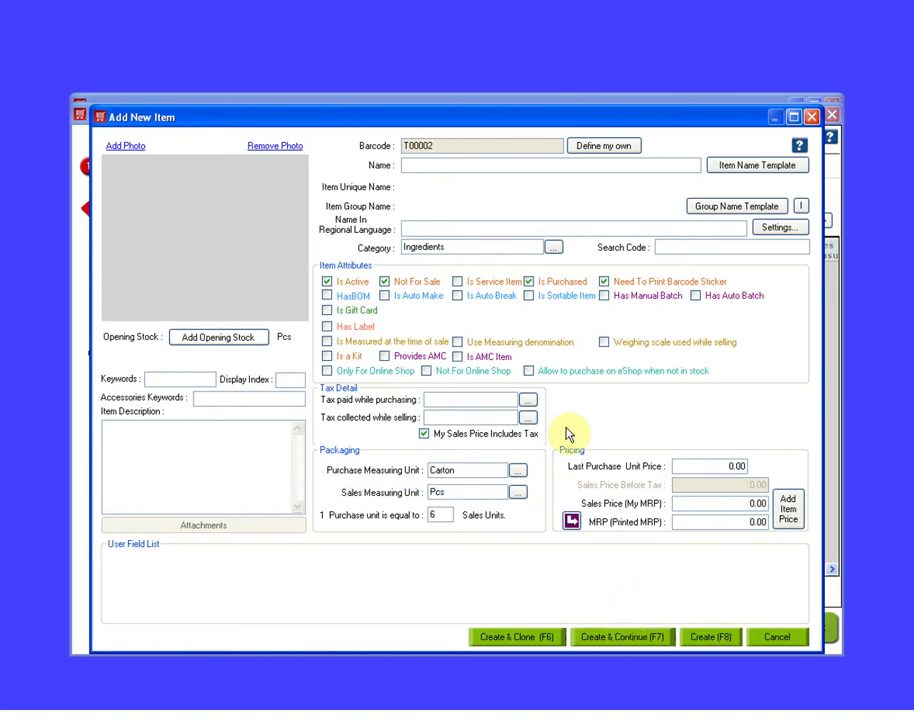
Name the new item Sugar, with Kg as its purchase measuring unit and Gram as its sales measuring unit.
{"action": "type", "text": "Sugar"}
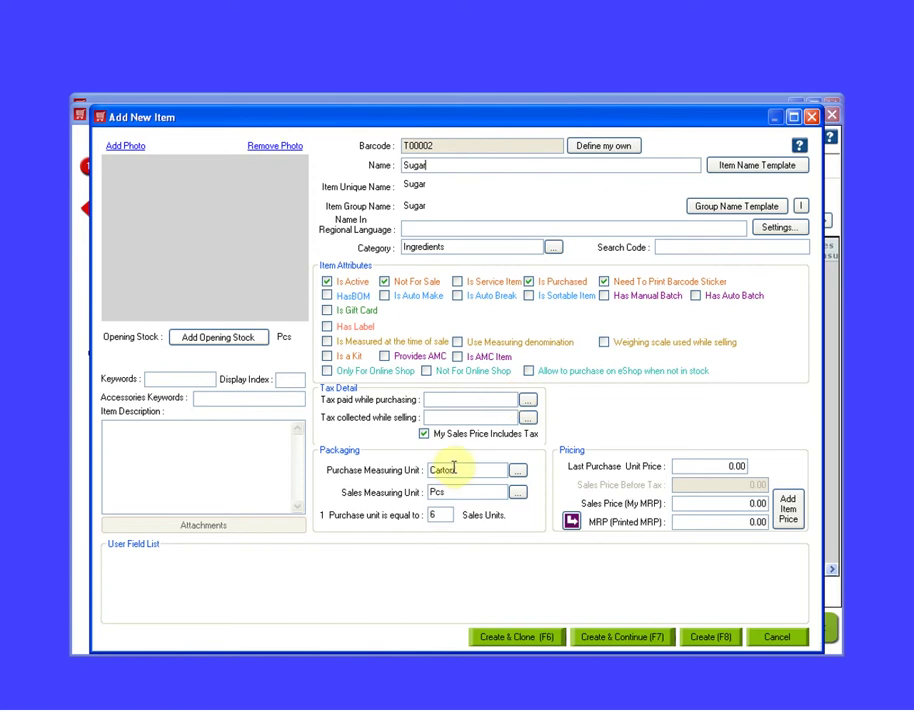
{"action": "left_click_drag", "start_coordinate": [466, 471], "coordinate": [402, 471]}
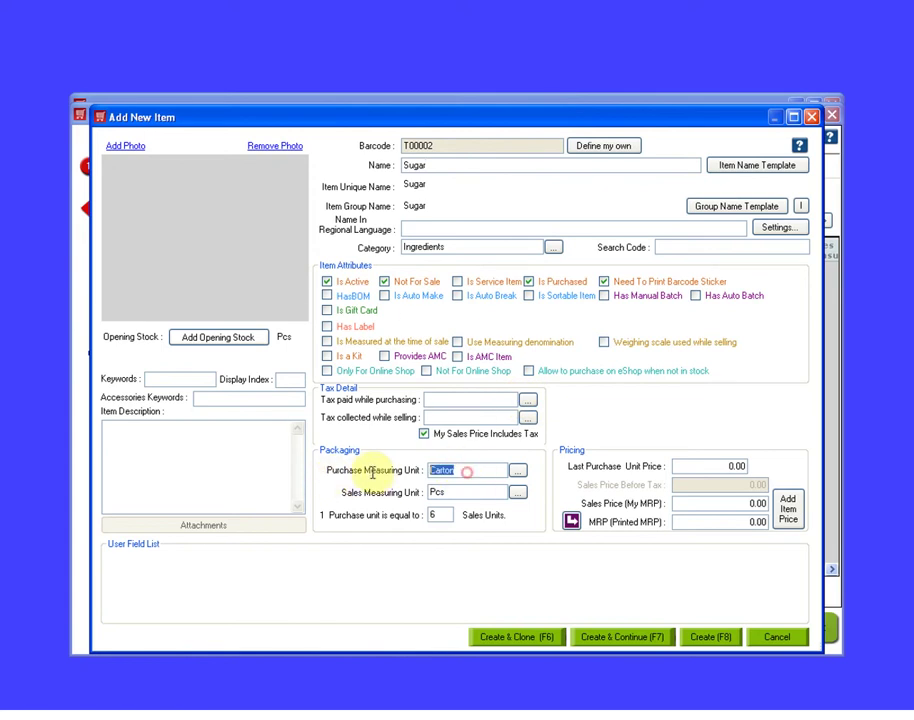
{"action": "type", "text": "Kg"}
{"action": "left_click_drag", "start_coordinate": [453, 491], "coordinate": [427, 494]}
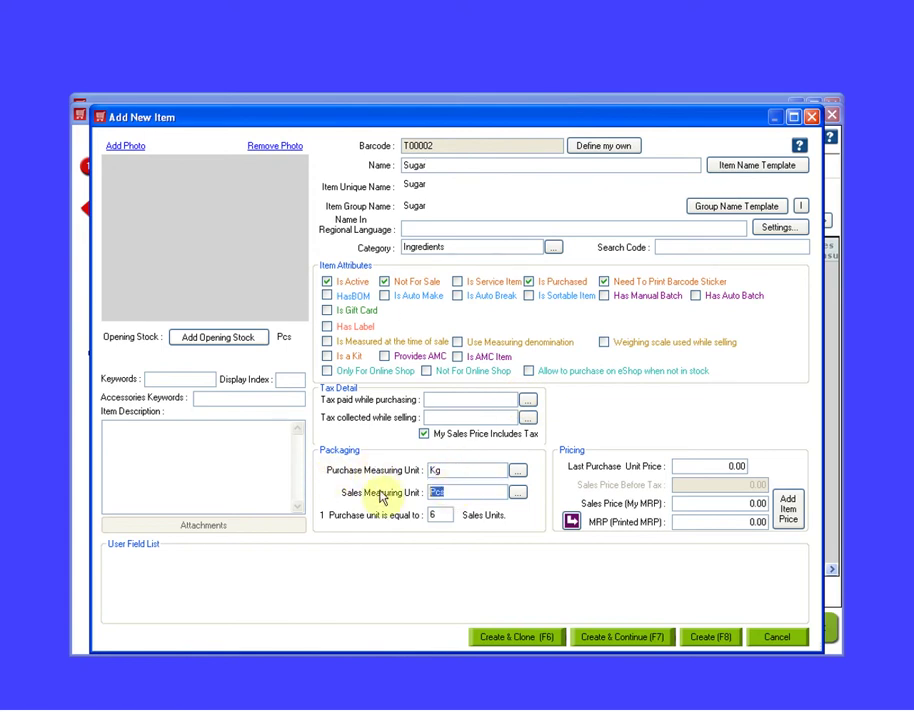
{"action": "type", "text": "Gram"}
Set one purchase unit of Sugar equal to 1000 sales units.
{"action": "left_click", "coordinate": [445, 508]}
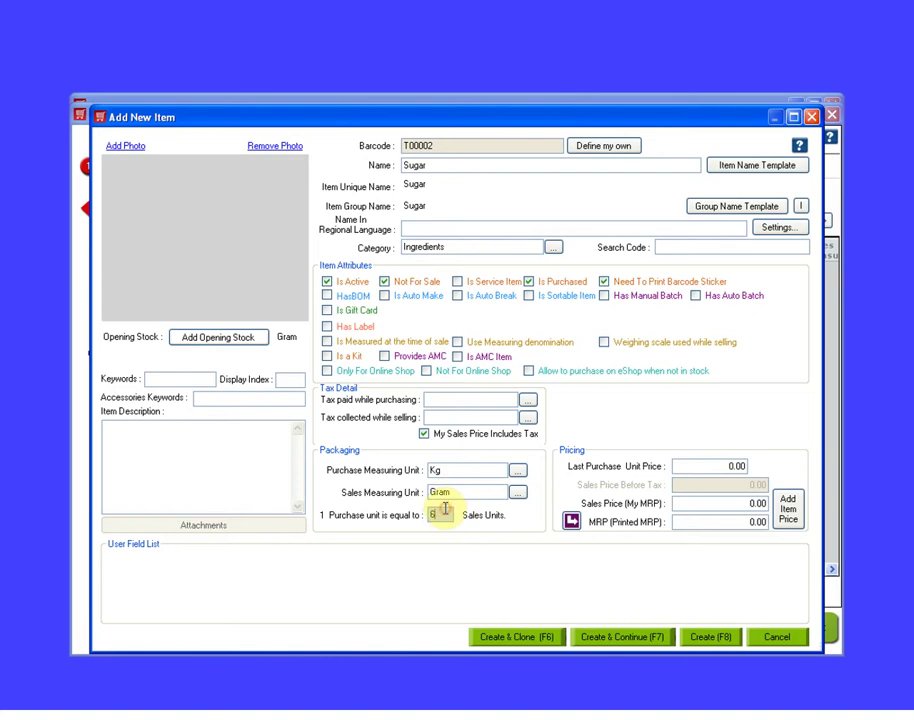
{"action": "left_click_drag", "start_coordinate": [443, 516], "coordinate": [419, 515]}
{"action": "type", "text": "1"}
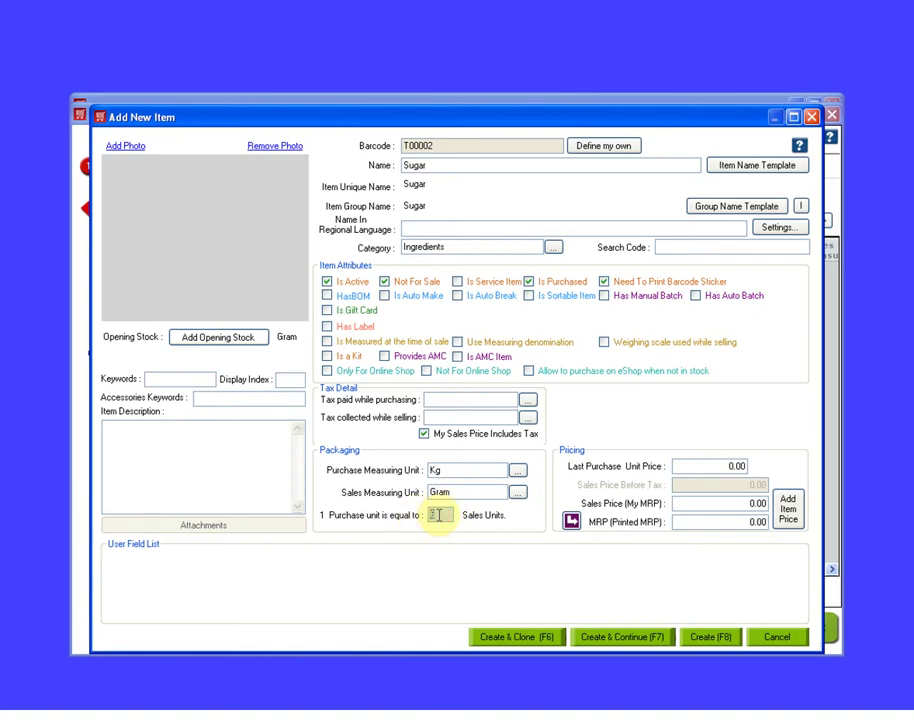
{"action": "type", "text": "000"}
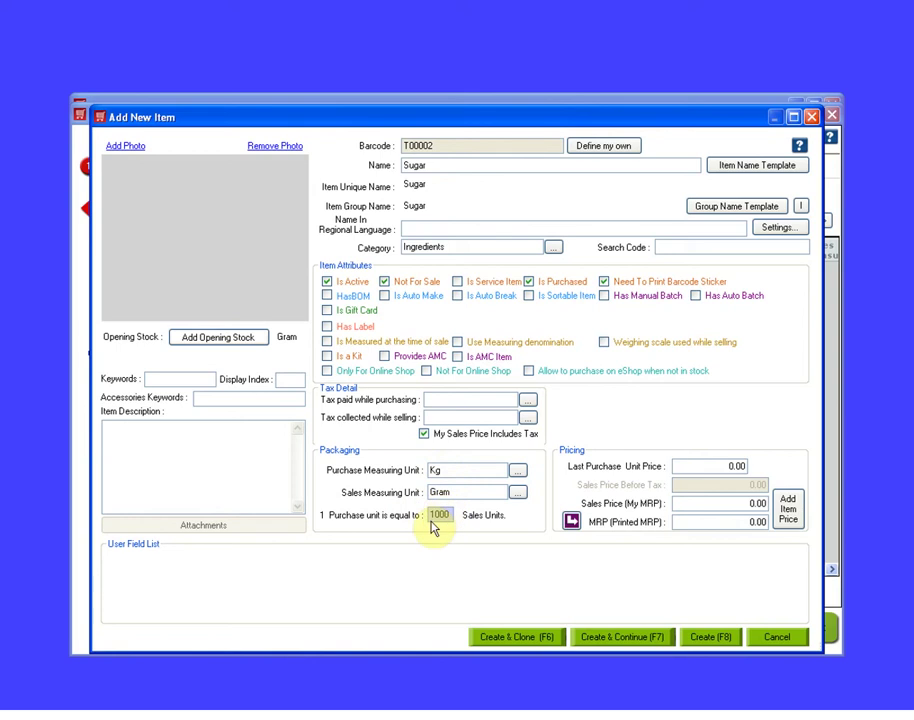
Set the last purchase unit price of Sugar to 45 and create the item, continuing to a new one.
{"action": "left_click", "coordinate": [720, 466]}
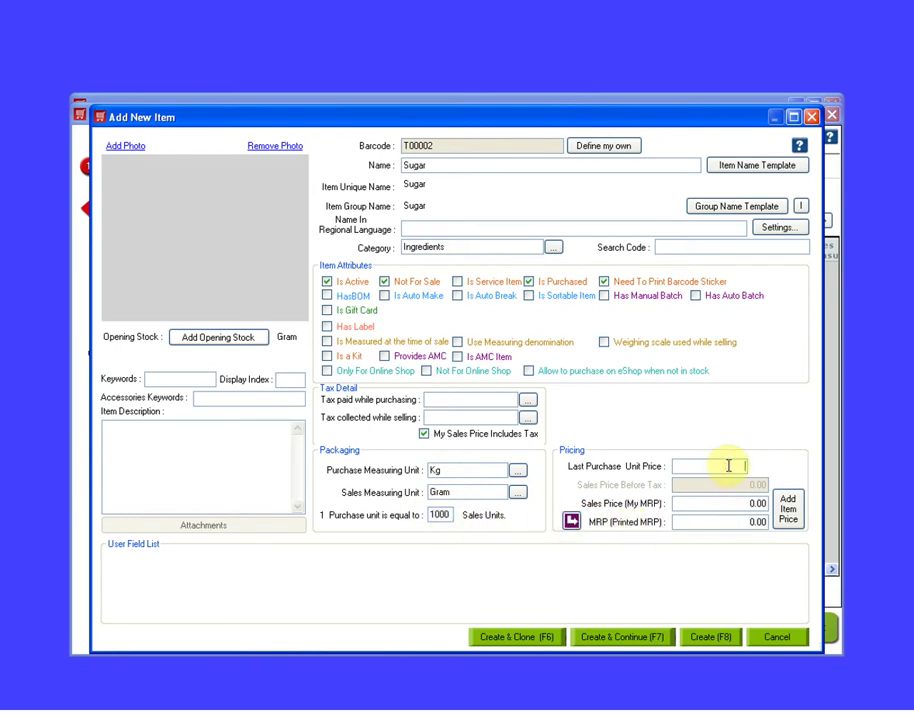
{"action": "type", "text": "45"}
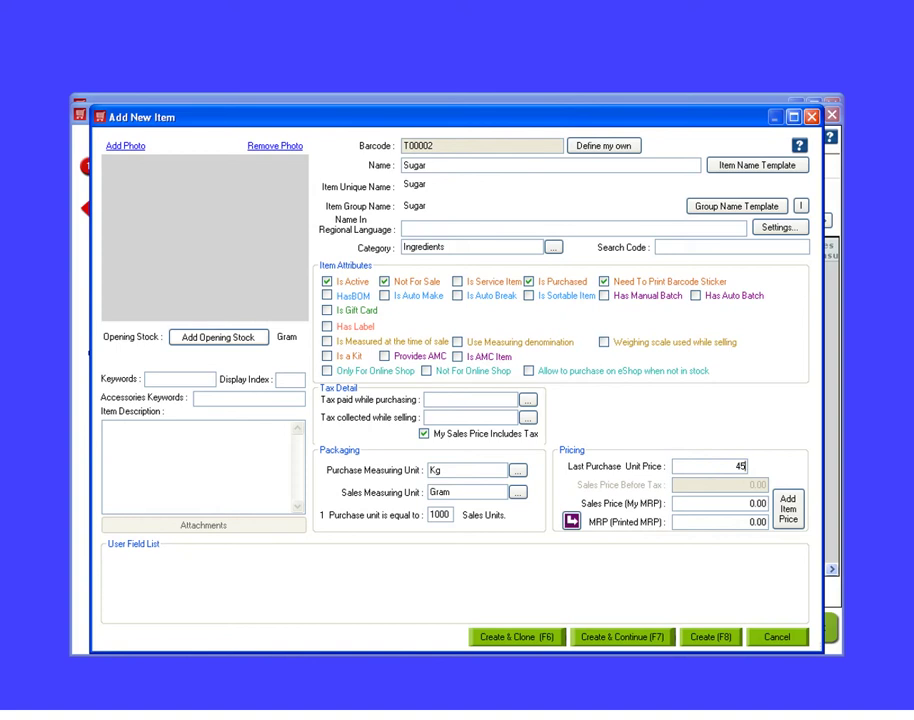
{"action": "left_click", "coordinate": [614, 641]}
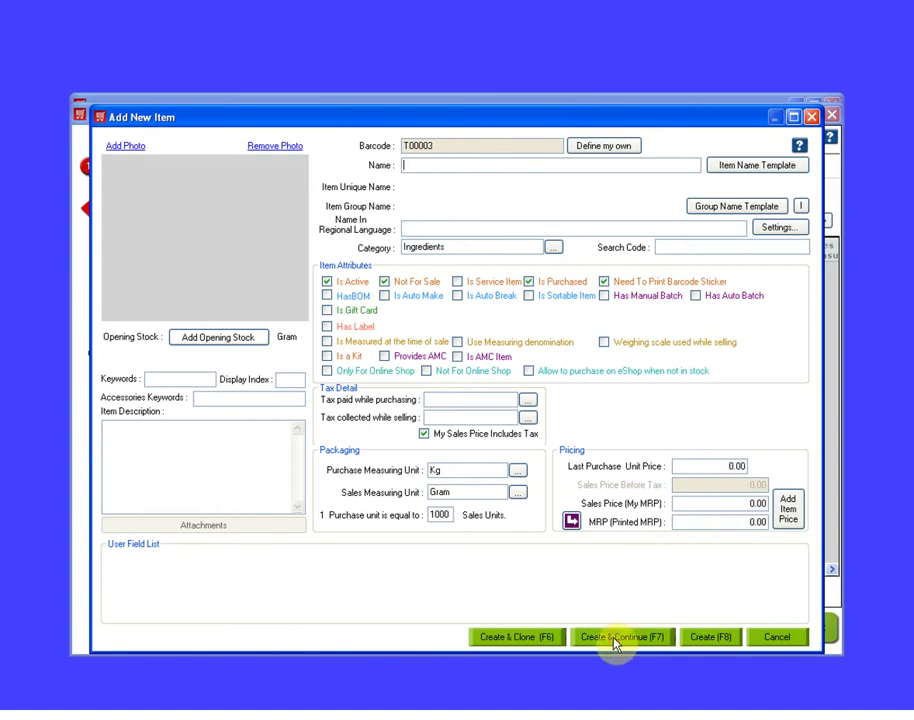
Name the new item Baking Soda, set its last purchase unit price to 350, and create it, continuing to another item.
{"action": "type", "text": "Baking Soda"}
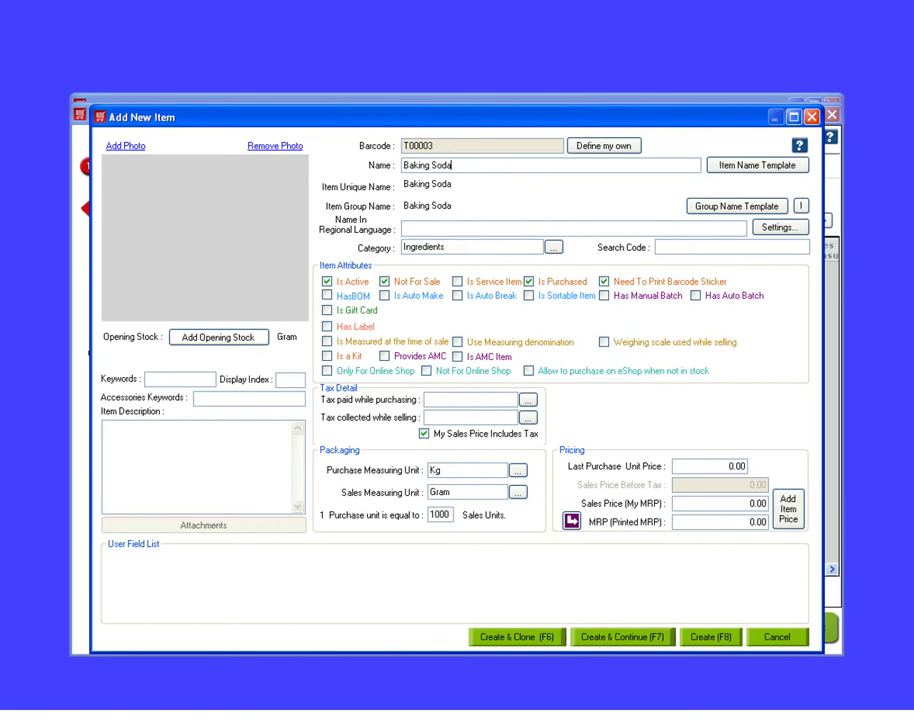
{"action": "left_click", "coordinate": [721, 463]}
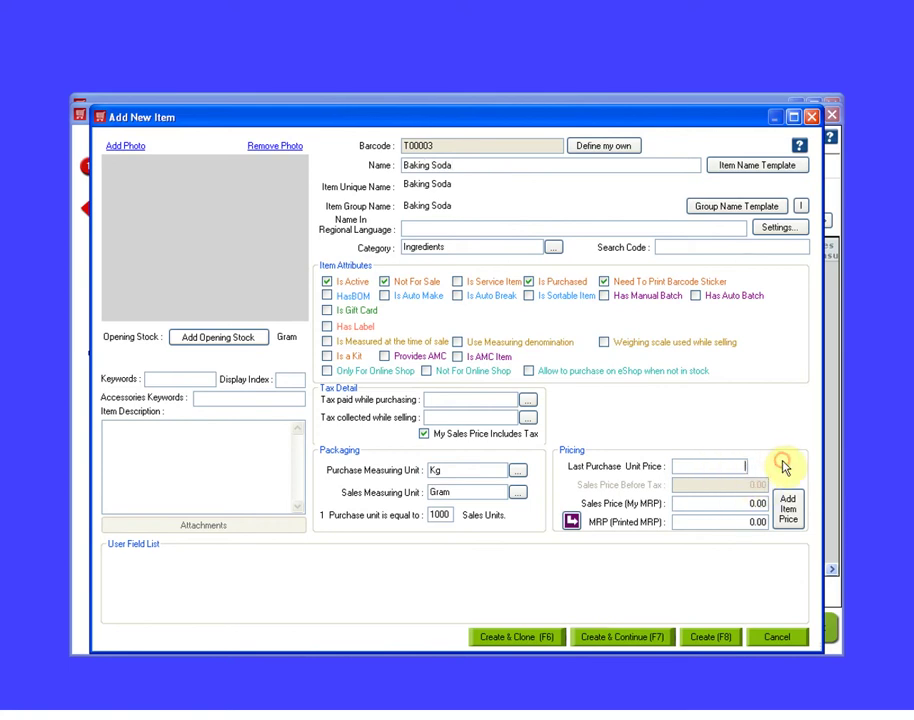
{"action": "type", "text": "350"}
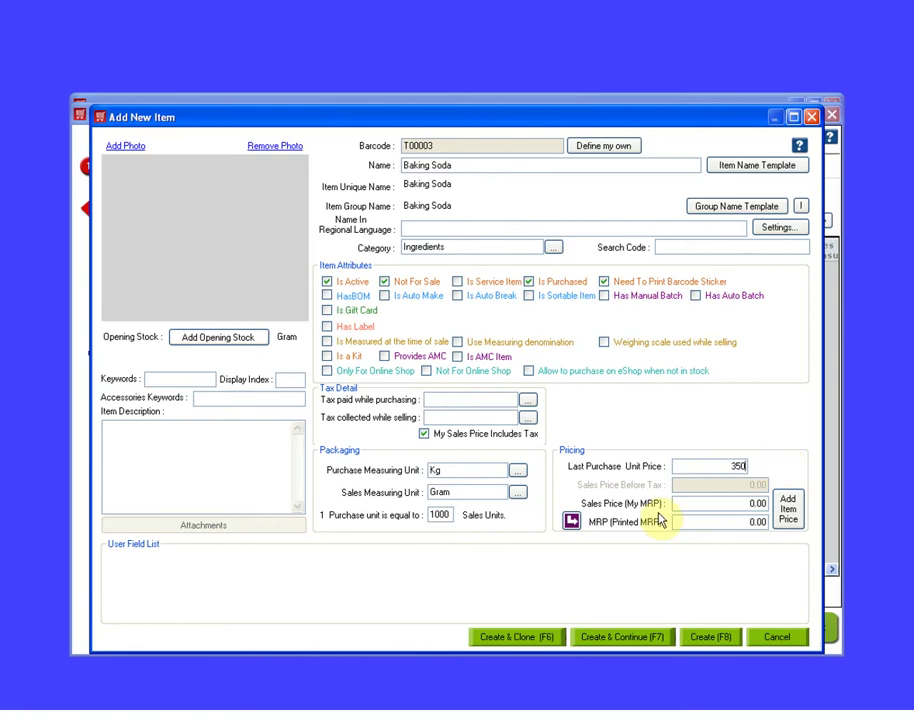
{"action": "left_click", "coordinate": [613, 634]}
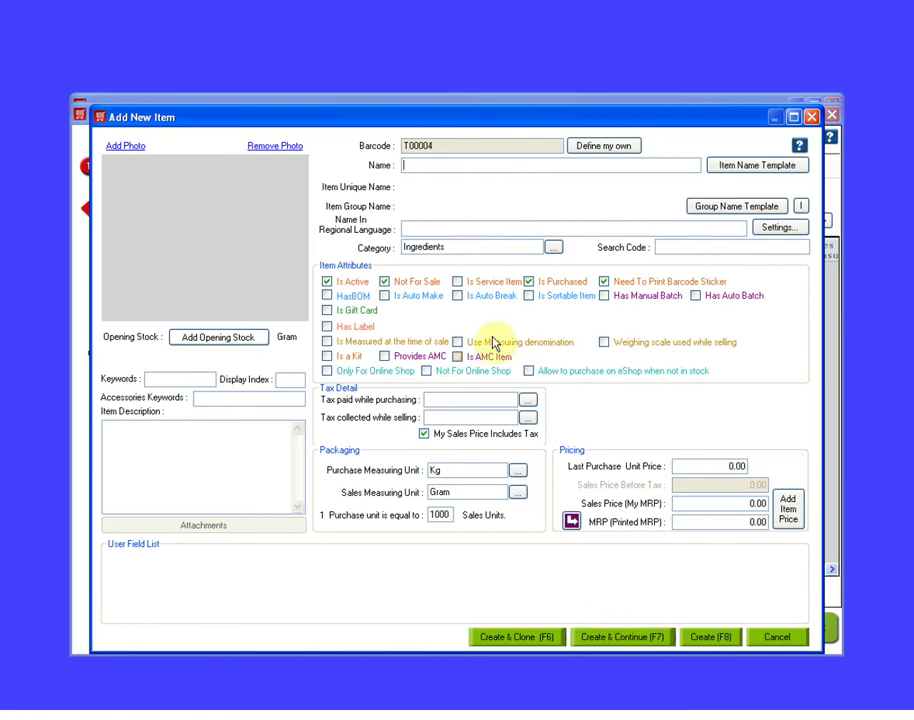
Name the new item Cocoa Powder, set its last purchase unit price to 600, and create it, closing the item form.
{"action": "type", "text": "Cocoa P"}
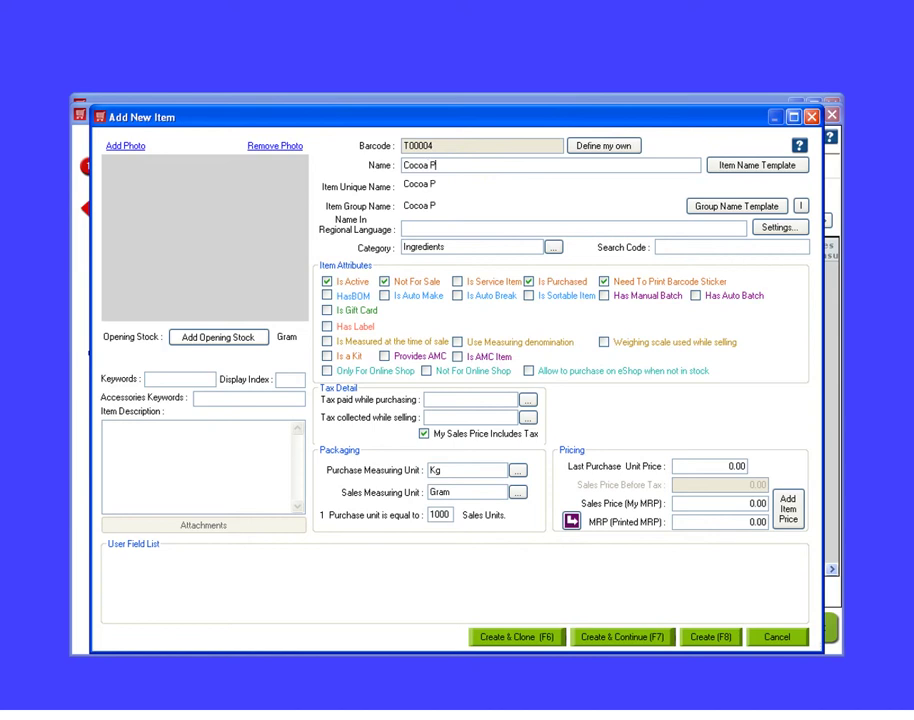
{"action": "type", "text": "owder"}
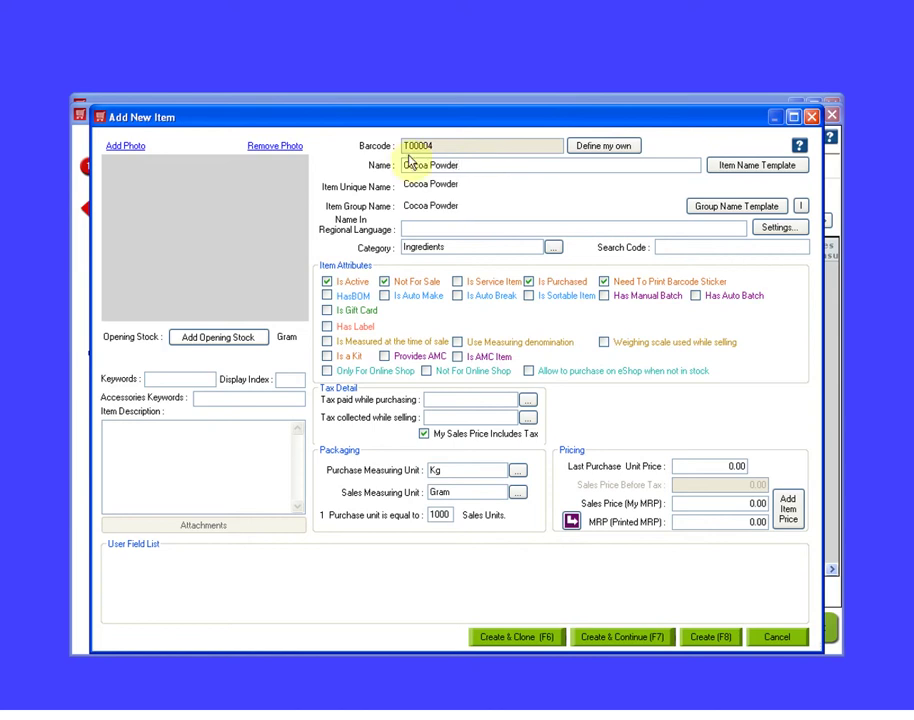
{"action": "left_click", "coordinate": [731, 467]}
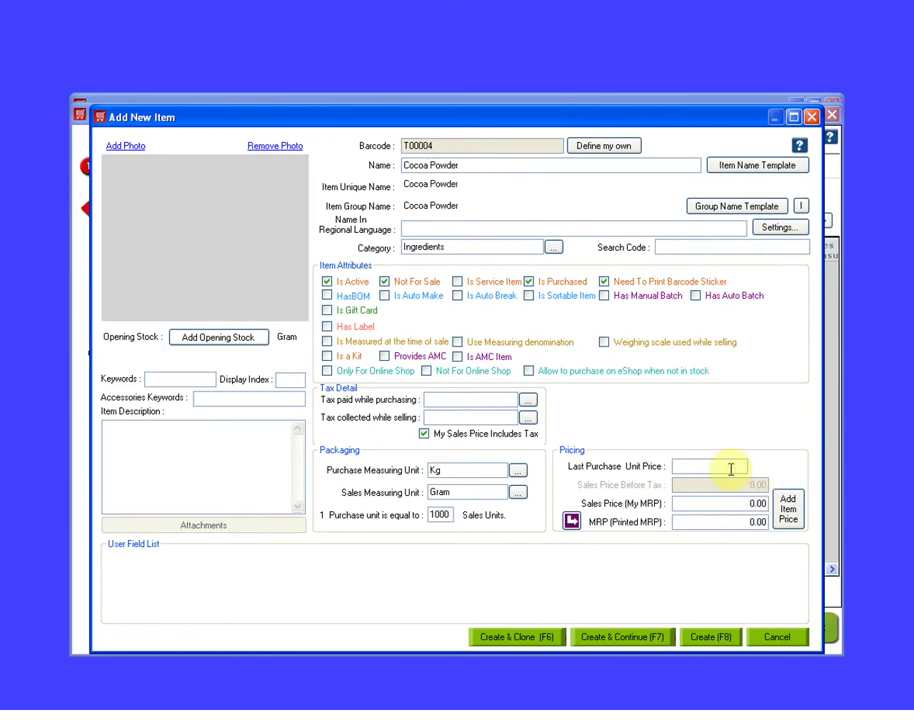
{"action": "type", "text": "600"}
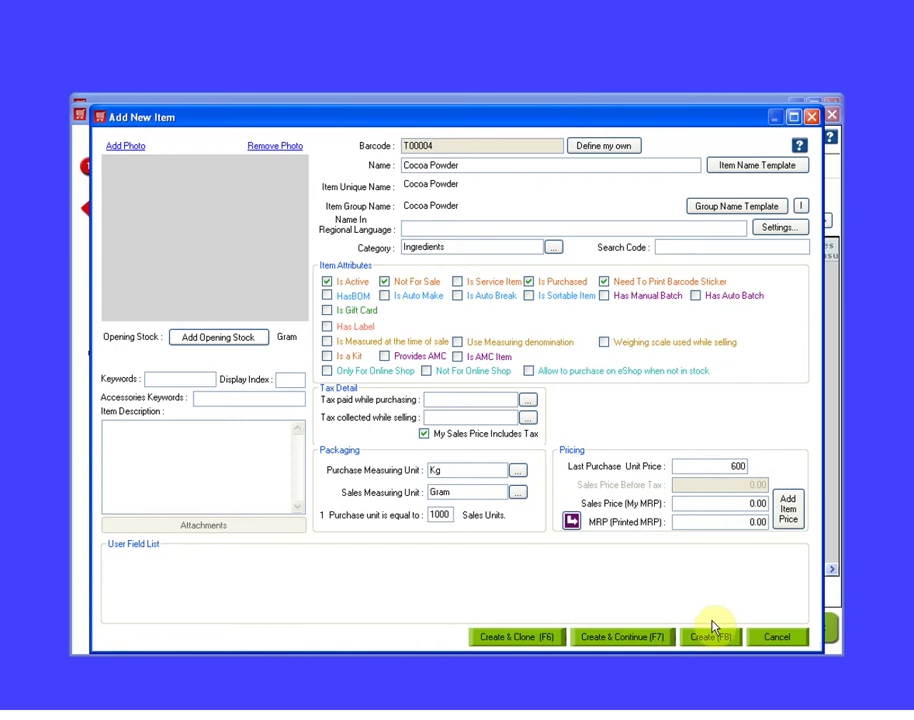
{"action": "left_click", "coordinate": [711, 638]}
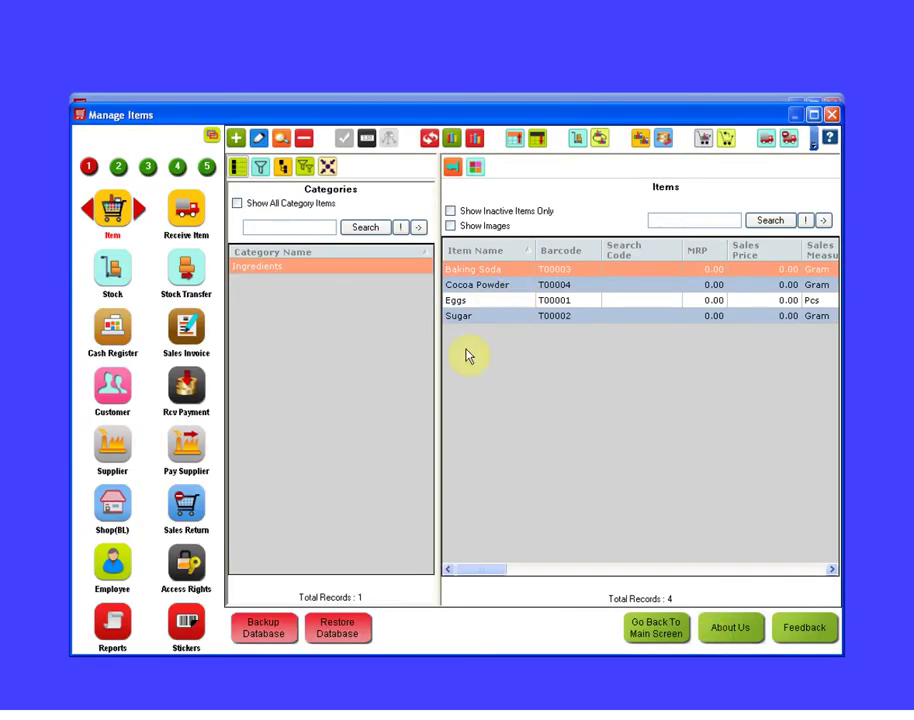
Start a new item named Chocolate Cake and assign it to a newly created category named Cake.
{"action": "left_click", "coordinate": [235, 139]}
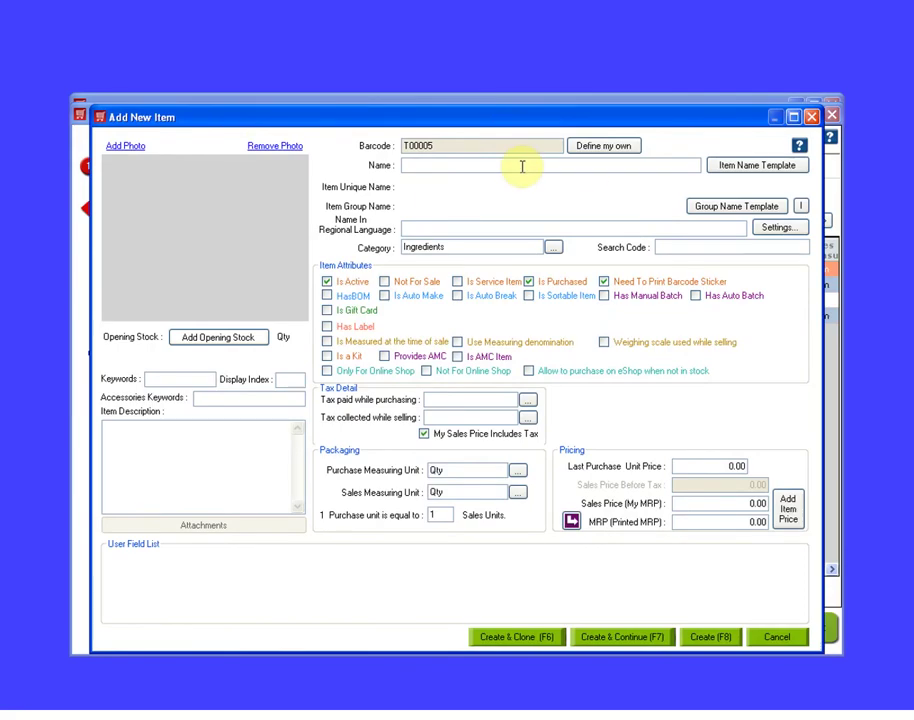
{"action": "type", "text": "Chocolate Cake"}
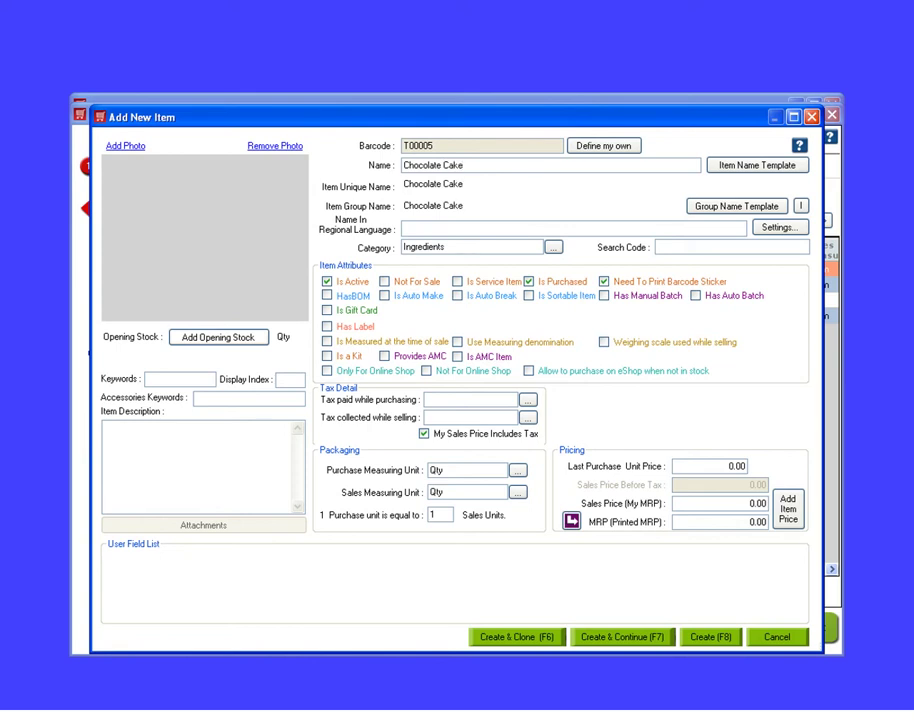
{"action": "left_click", "coordinate": [553, 246]}
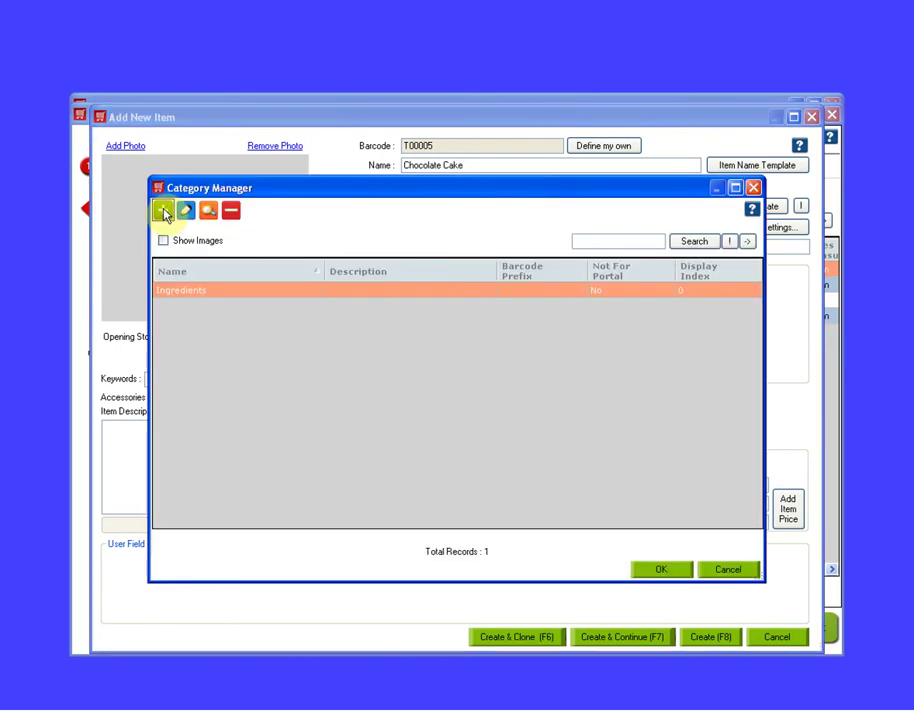
{"action": "left_click", "coordinate": [163, 211]}
{"action": "type", "text": "Cake"}
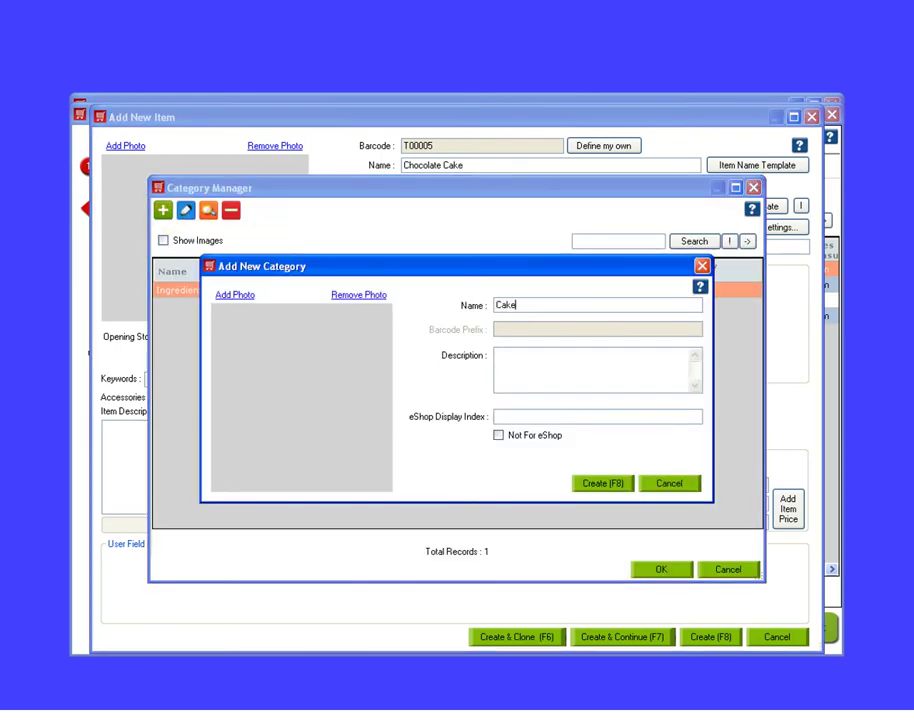
{"action": "left_click", "coordinate": [581, 481]}
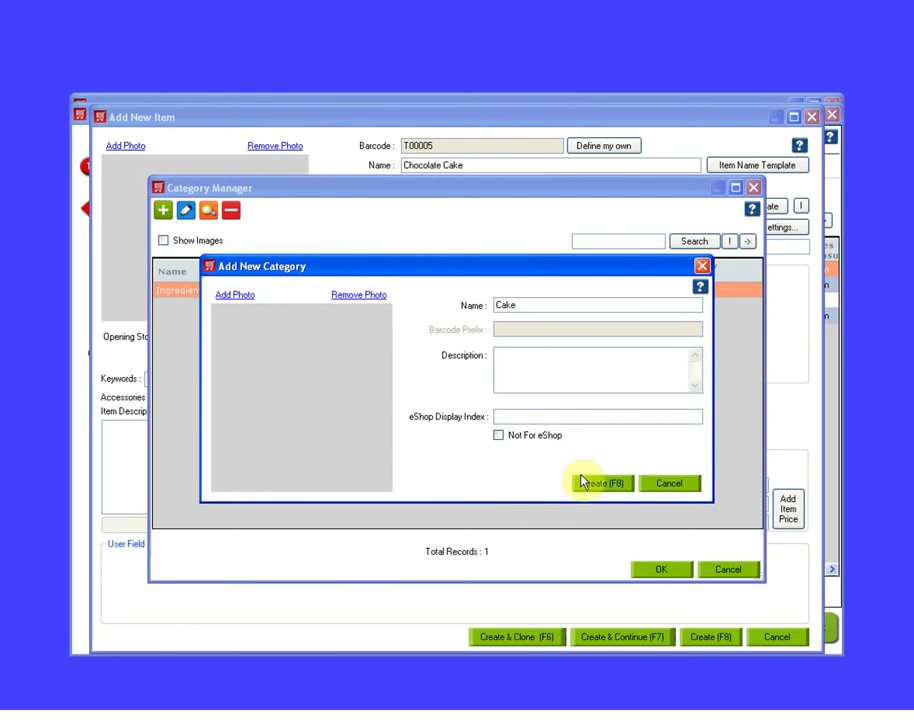
{"action": "left_click", "coordinate": [660, 568]}
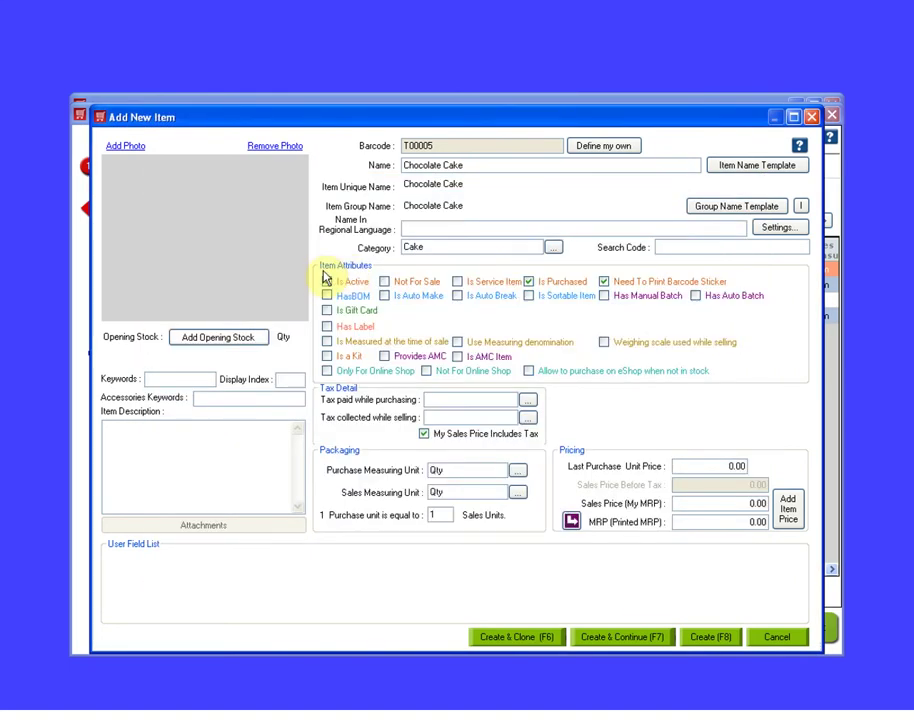
Mark Chocolate Cake as not purchased and as auto make, and open its bill of materials.
{"action": "left_click", "coordinate": [530, 286]}
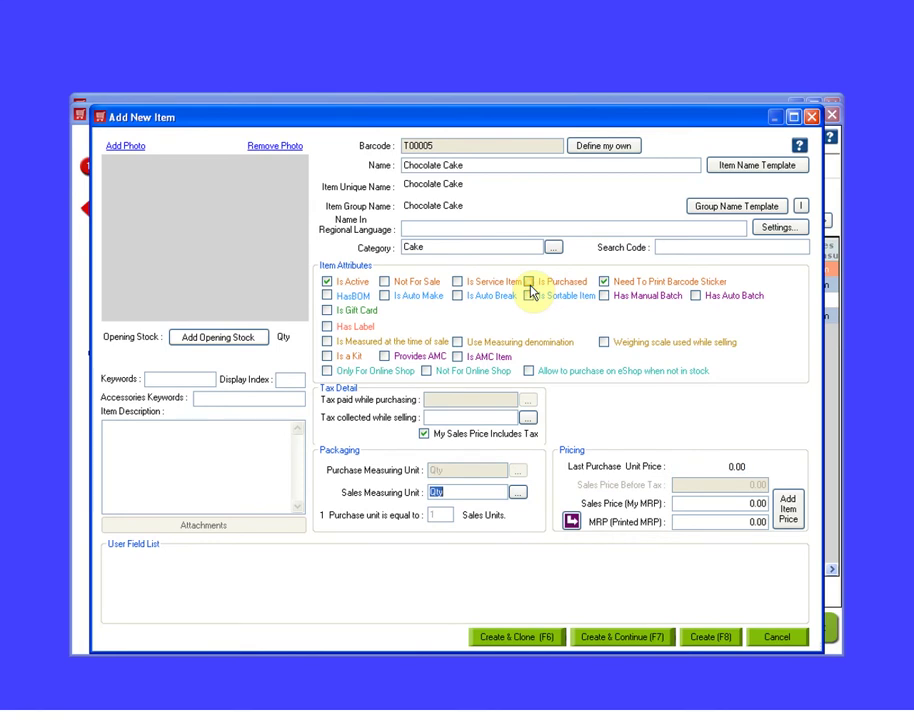
{"action": "left_click", "coordinate": [382, 295]}
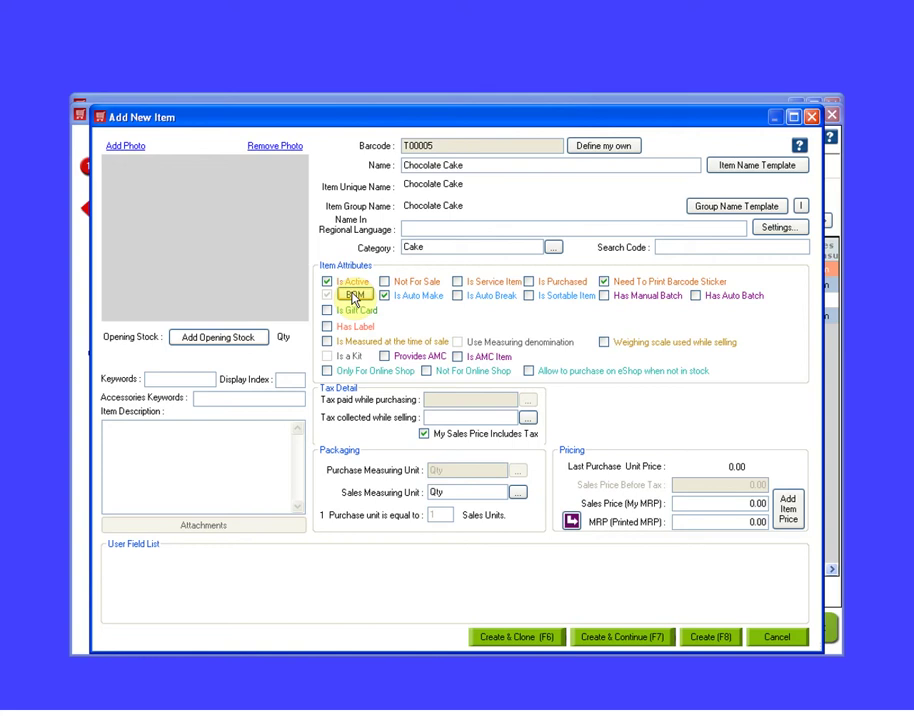
{"action": "left_click", "coordinate": [352, 295]}
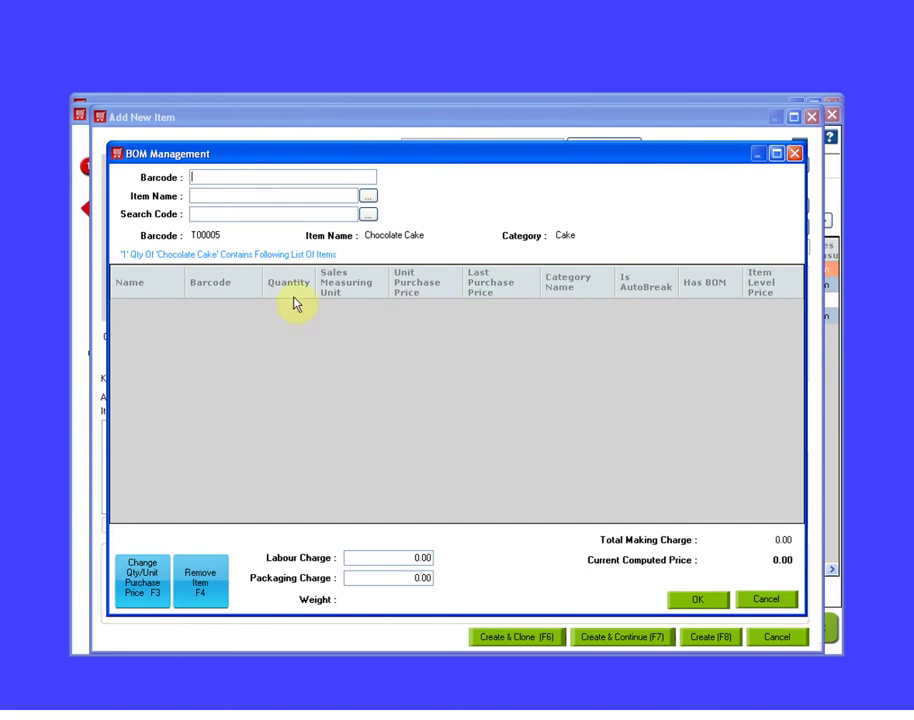
Add Baking Soda, Cocoa Powder, Eggs and Sugar to the bill of materials of Chocolate Cake.
{"action": "left_click", "coordinate": [281, 195]}
{"action": "key", "text": "Down"}
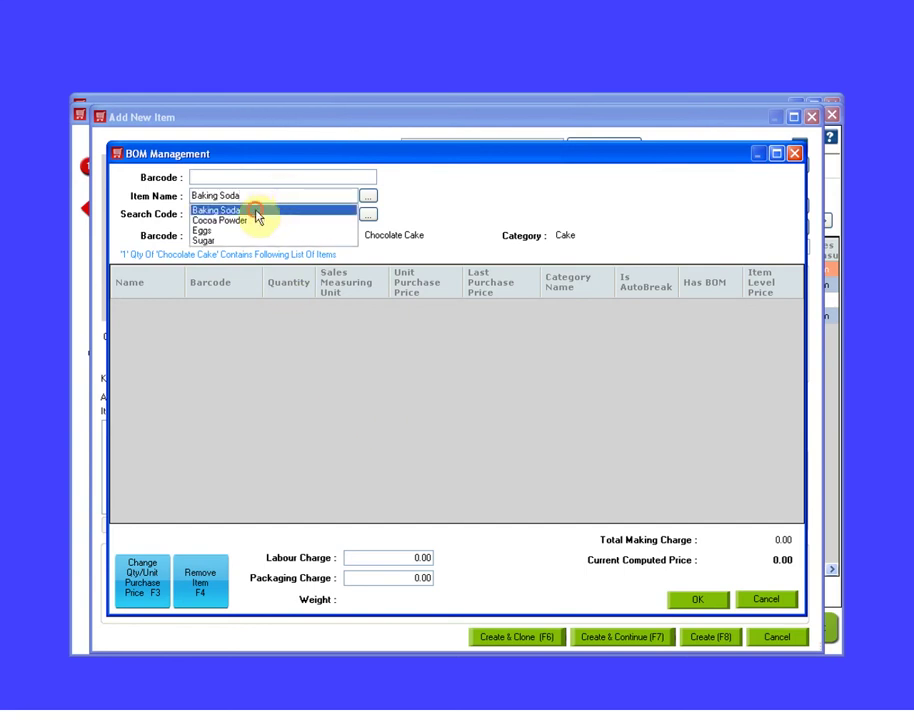
{"action": "left_click", "coordinate": [257, 211]}
{"action": "left_click", "coordinate": [257, 196]}
{"action": "key", "text": "Down"}
{"action": "left_click", "coordinate": [238, 220]}
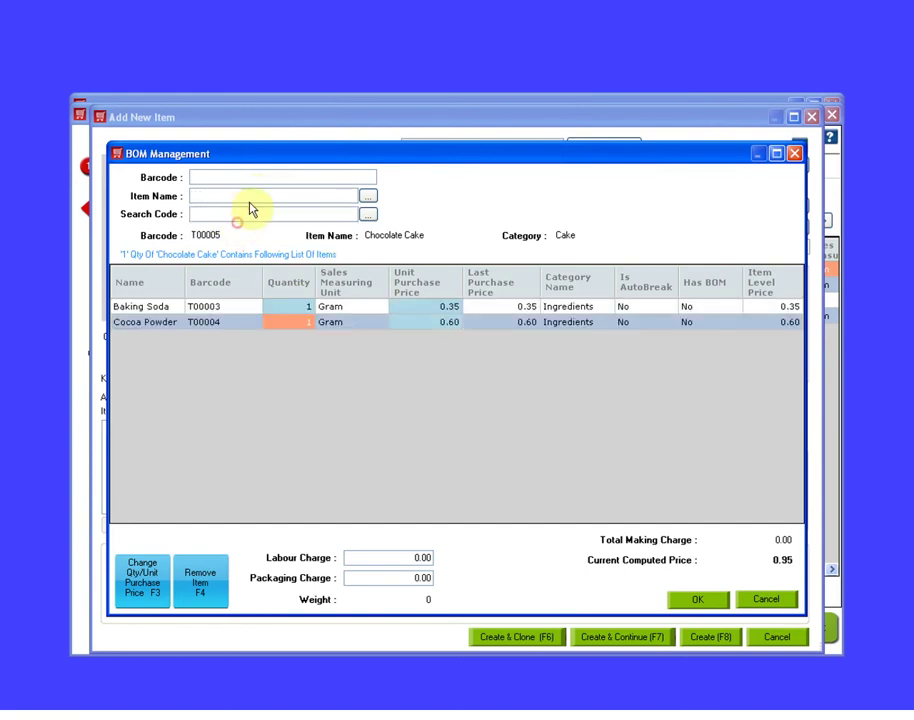
{"action": "left_click", "coordinate": [245, 196]}
{"action": "key", "text": "Down"}
{"action": "left_click", "coordinate": [239, 230]}
{"action": "left_click", "coordinate": [245, 195]}
{"action": "key", "text": "Down"}
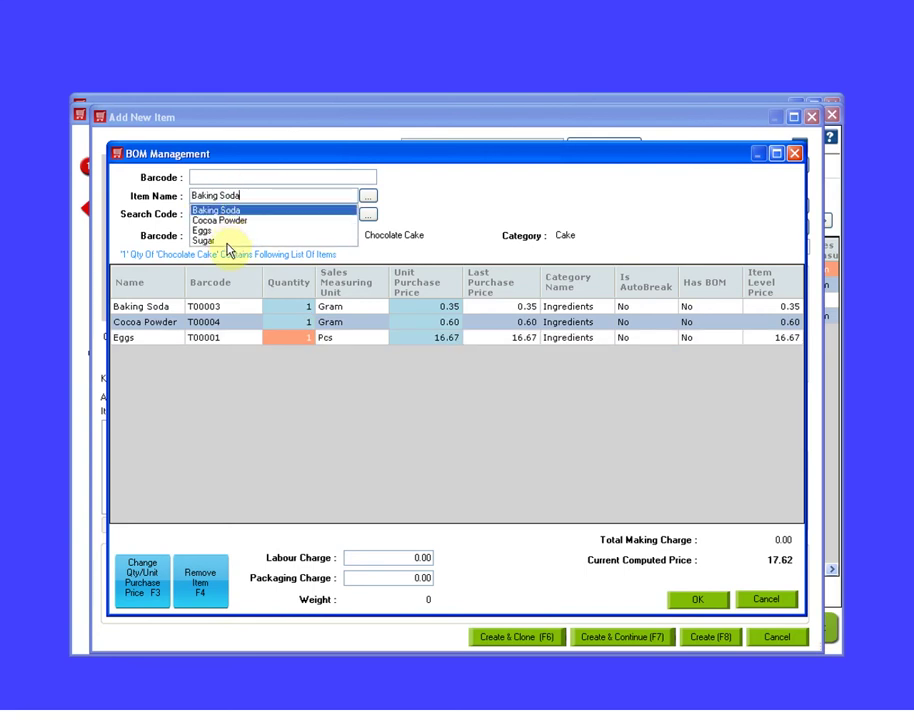
{"action": "left_click", "coordinate": [226, 235]}
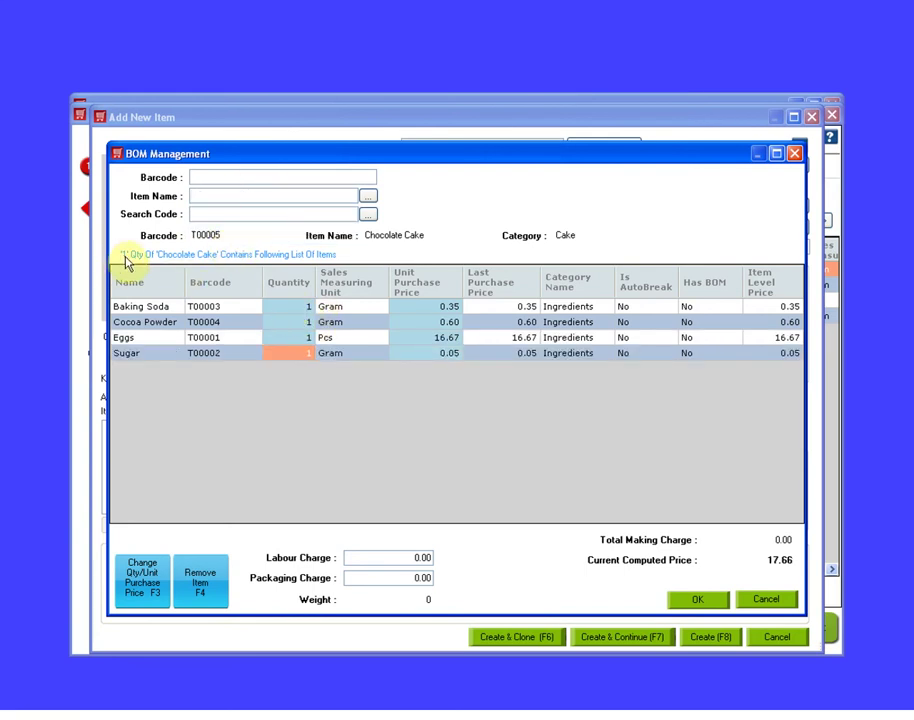
Set the ingredient quantities to 30 for Baking Soda, 45 for Cocoa Powder, 4 for Eggs and 300 for Sugar.
{"action": "left_click", "coordinate": [295, 307]}
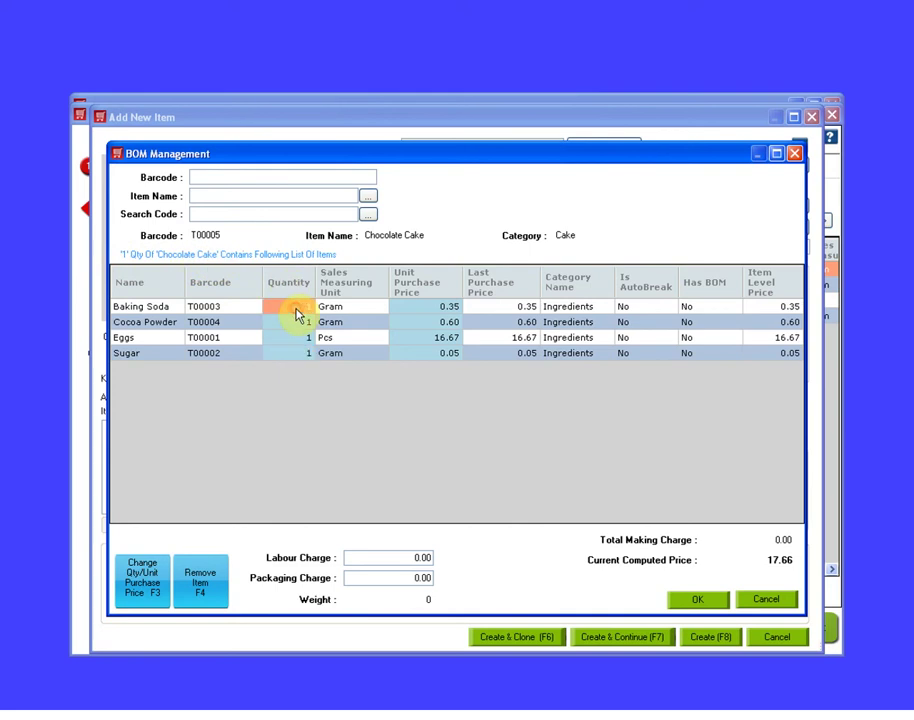
{"action": "type", "text": "30"}
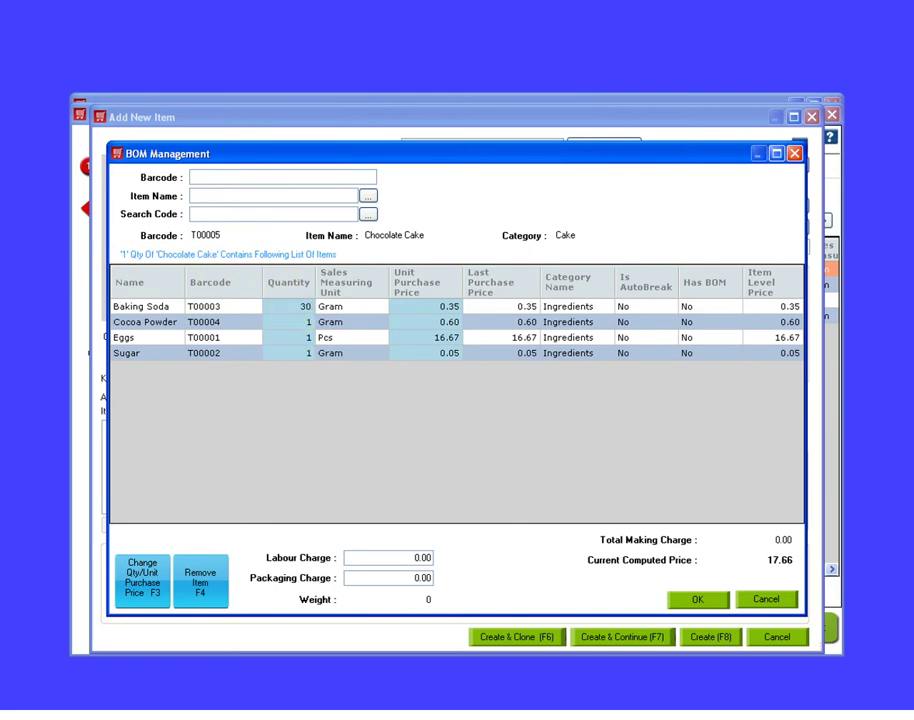
{"action": "left_click", "coordinate": [295, 321]}
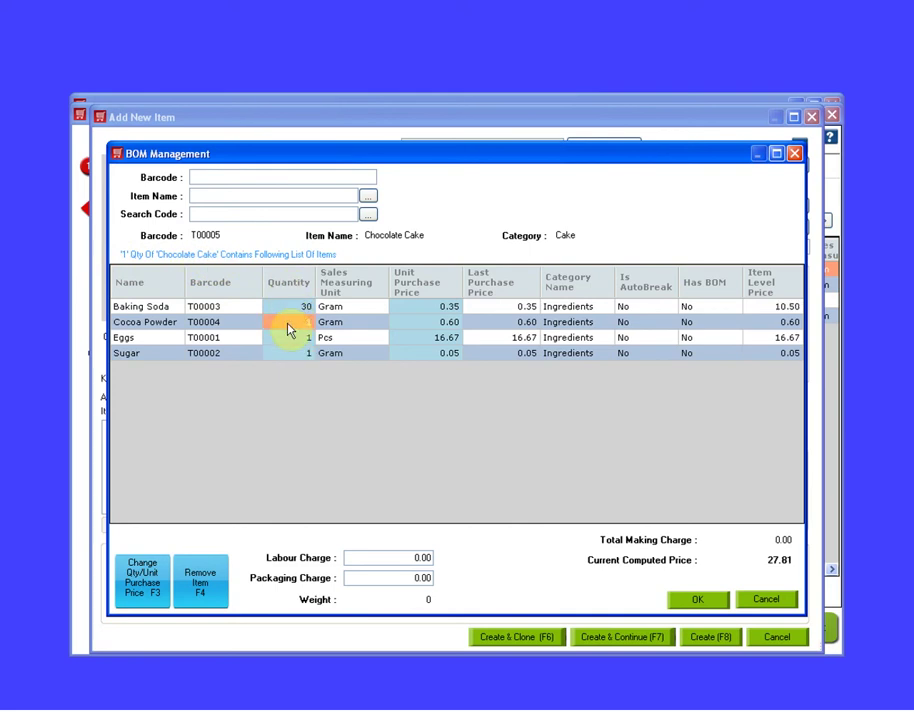
{"action": "type", "text": "45"}
{"action": "left_click", "coordinate": [287, 343]}
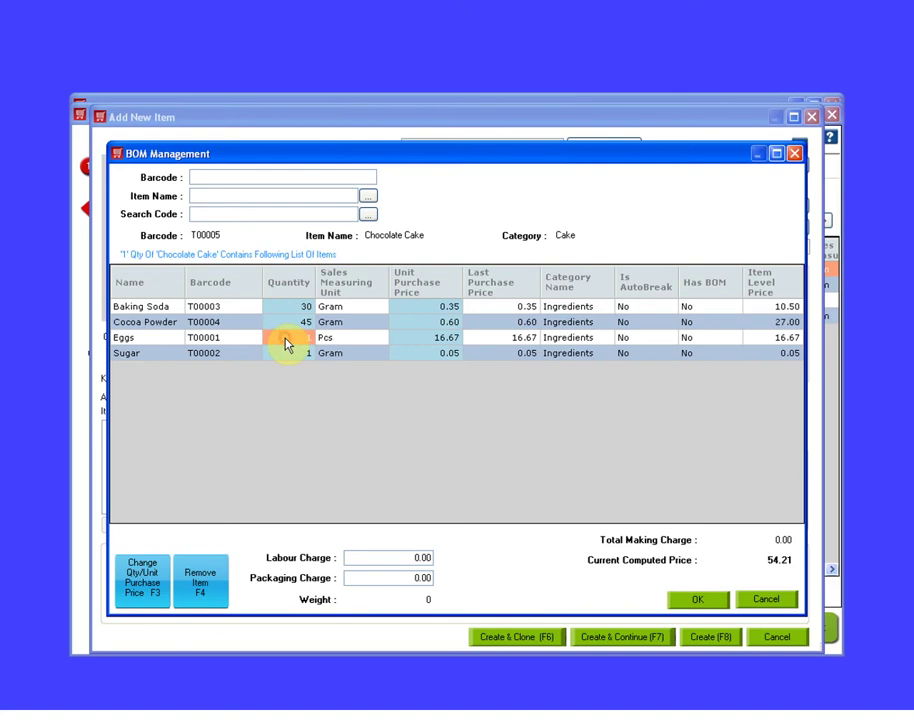
{"action": "type", "text": "4"}
{"action": "left_click", "coordinate": [285, 355]}
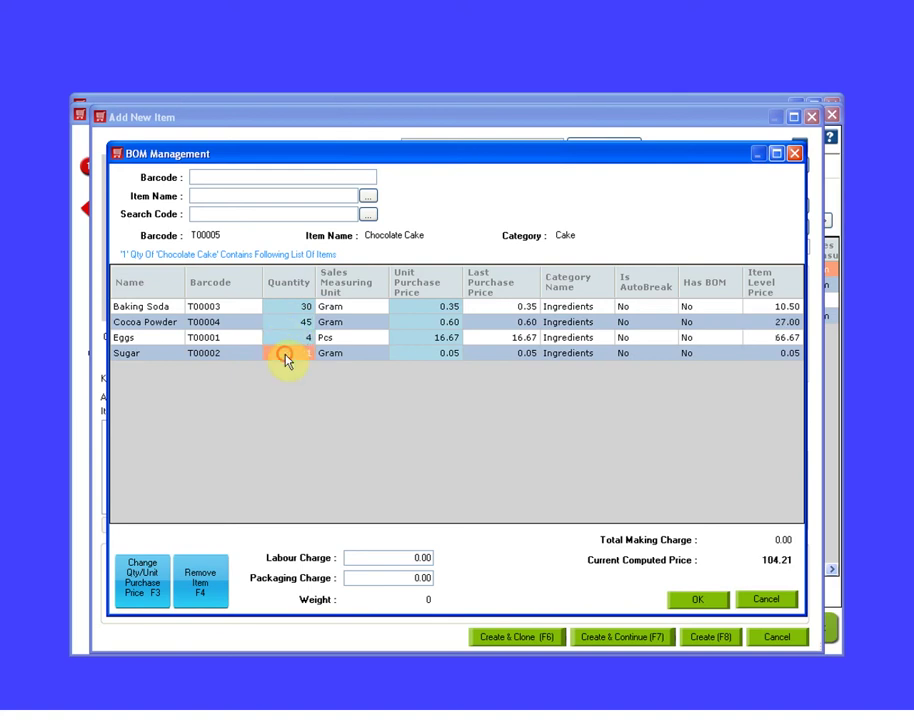
{"action": "type", "text": "300"}
{"action": "left_click", "coordinate": [339, 356]}
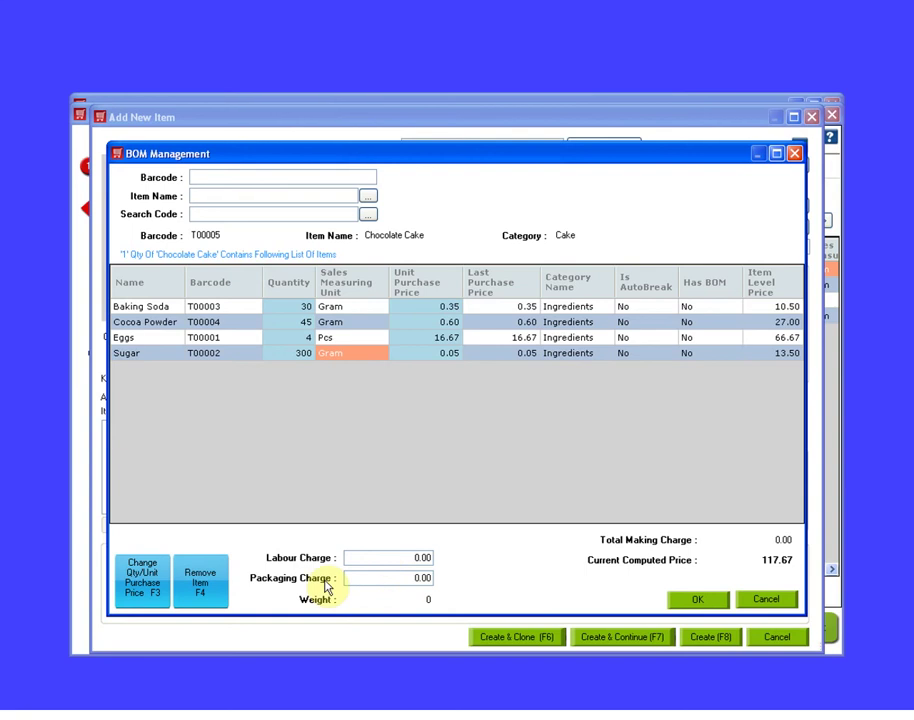
Set the labour charge and the packaging charge to 50 each and confirm the bill of materials.
{"action": "left_click", "coordinate": [398, 557]}
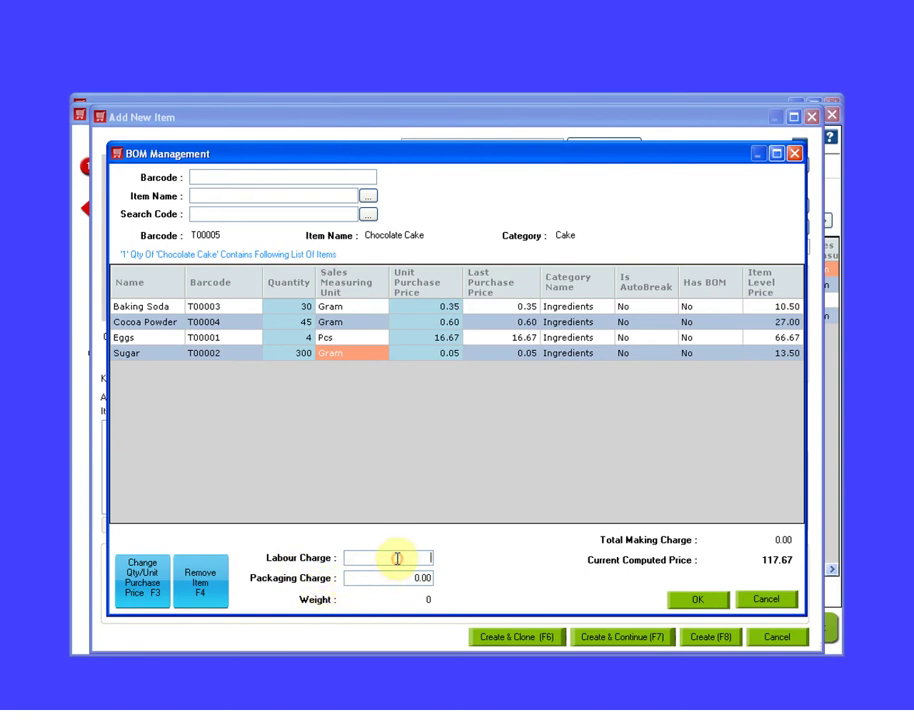
{"action": "type", "text": "50"}
{"action": "left_click", "coordinate": [393, 576]}
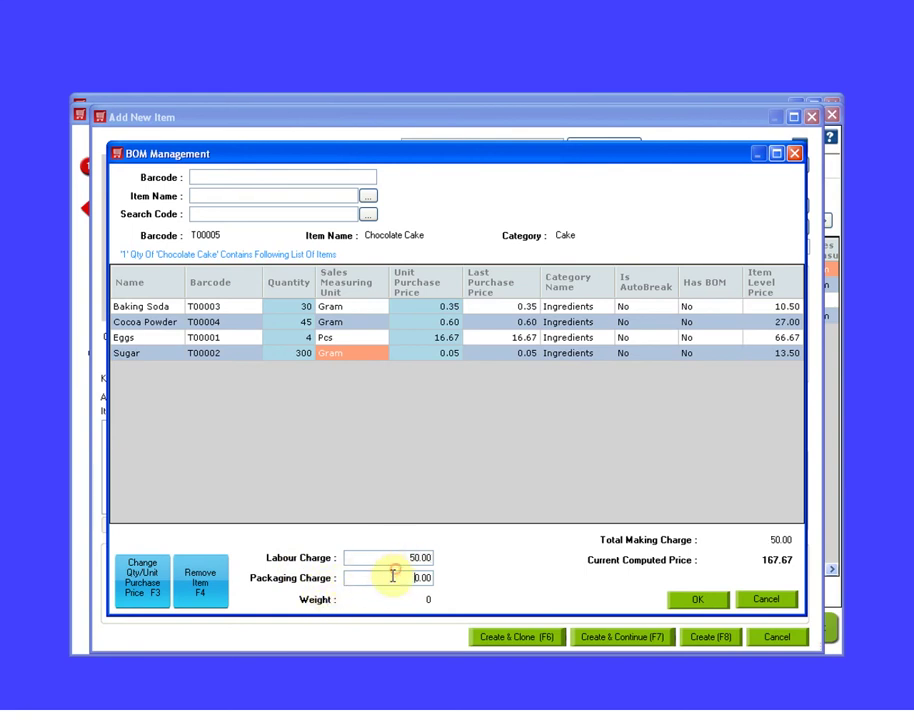
{"action": "type", "text": "50"}
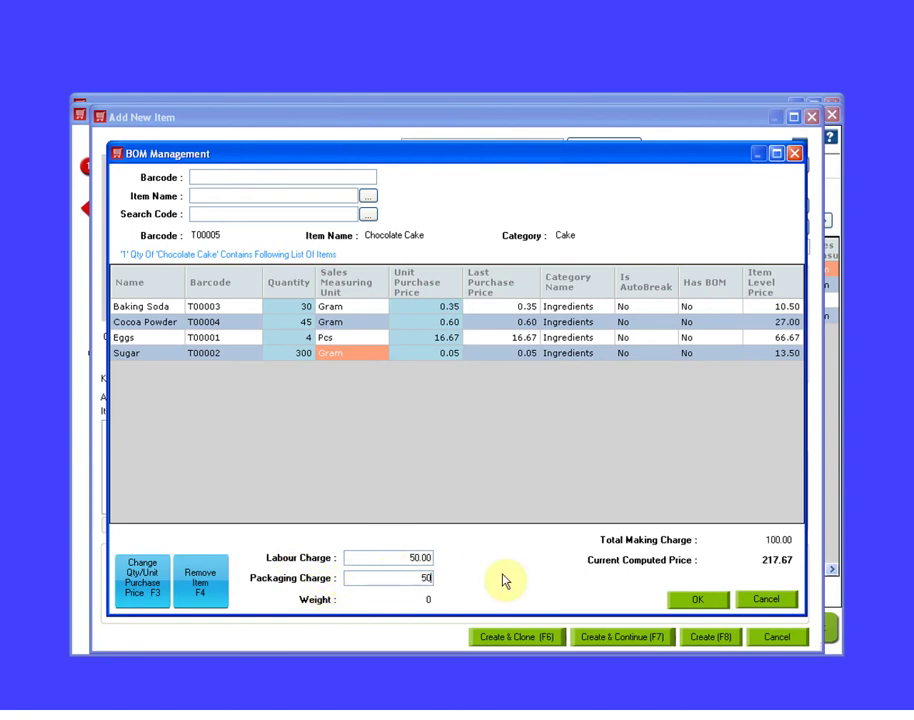
{"action": "left_click", "coordinate": [408, 557]}
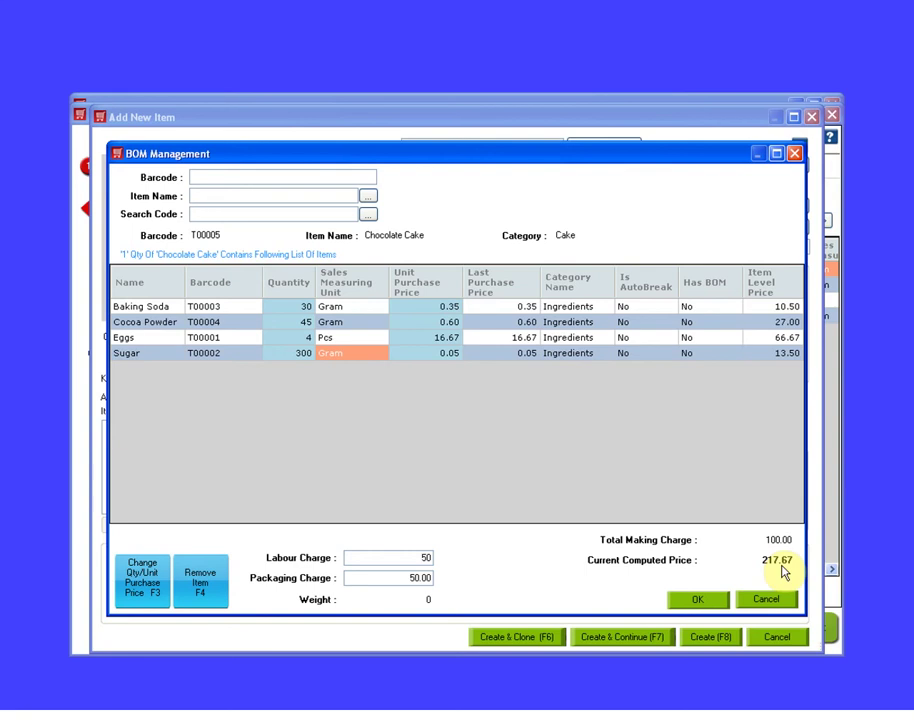
{"action": "left_click", "coordinate": [697, 600]}
Set the sales price (My MRP) of Chocolate Cake to 350.
{"action": "left_click", "coordinate": [730, 504]}
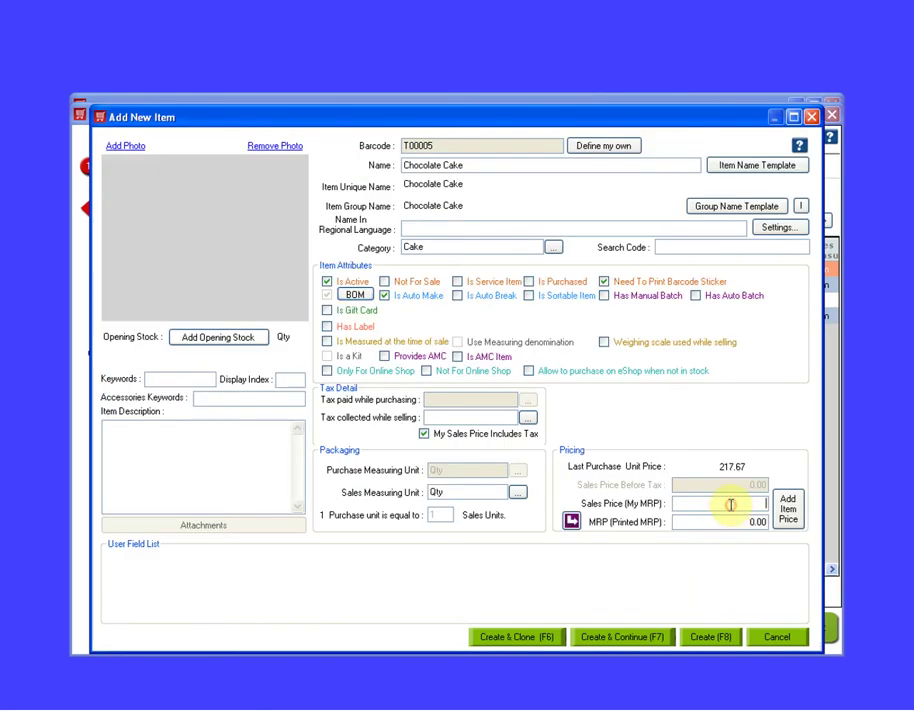
{"action": "type", "text": "350"}
{"action": "key", "text": "Tab"}
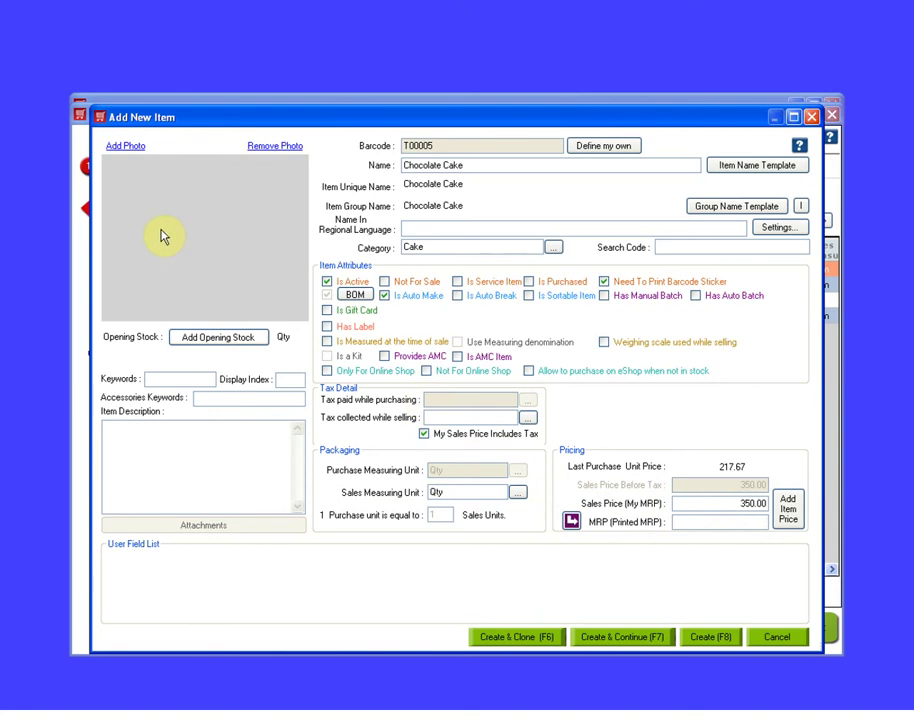
Add the photo Chocolate-Cake.jpg to the Chocolate Cake item and create the item.
{"action": "left_click", "coordinate": [130, 146]}
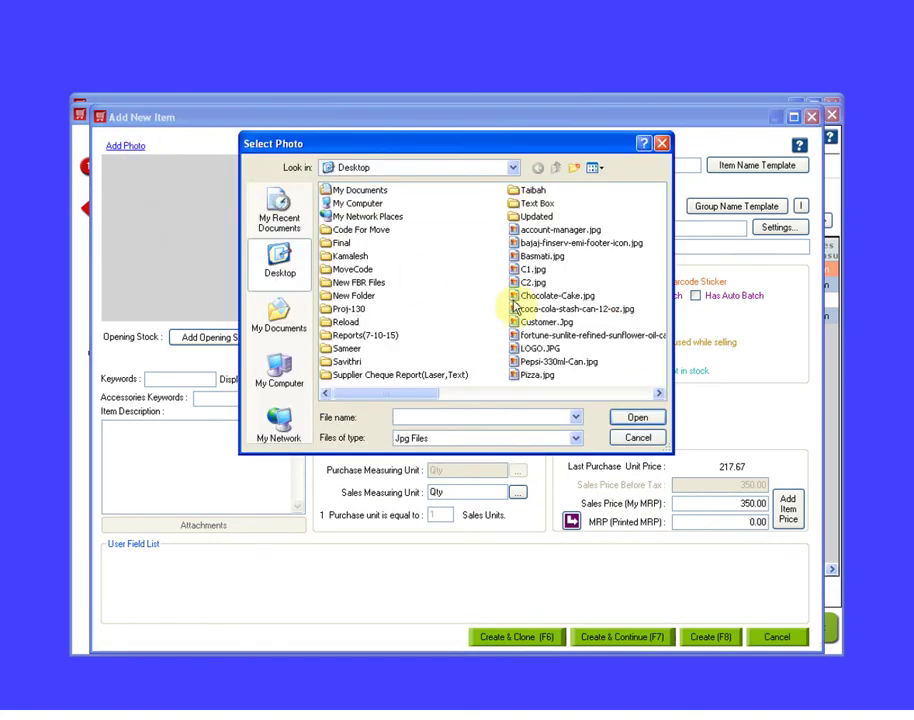
{"action": "left_click", "coordinate": [545, 298]}
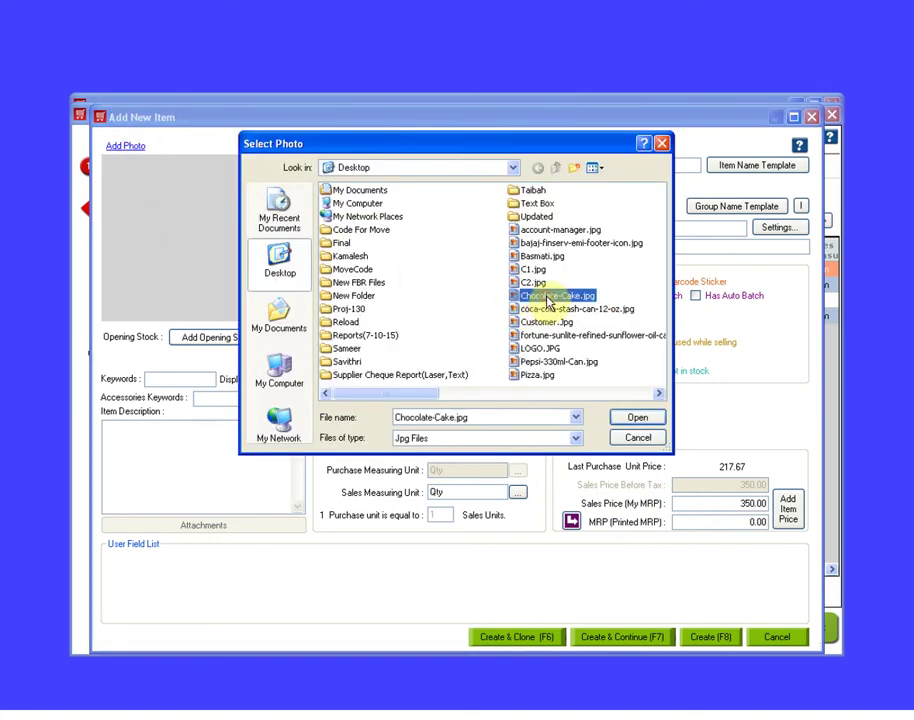
{"action": "left_click", "coordinate": [626, 418]}
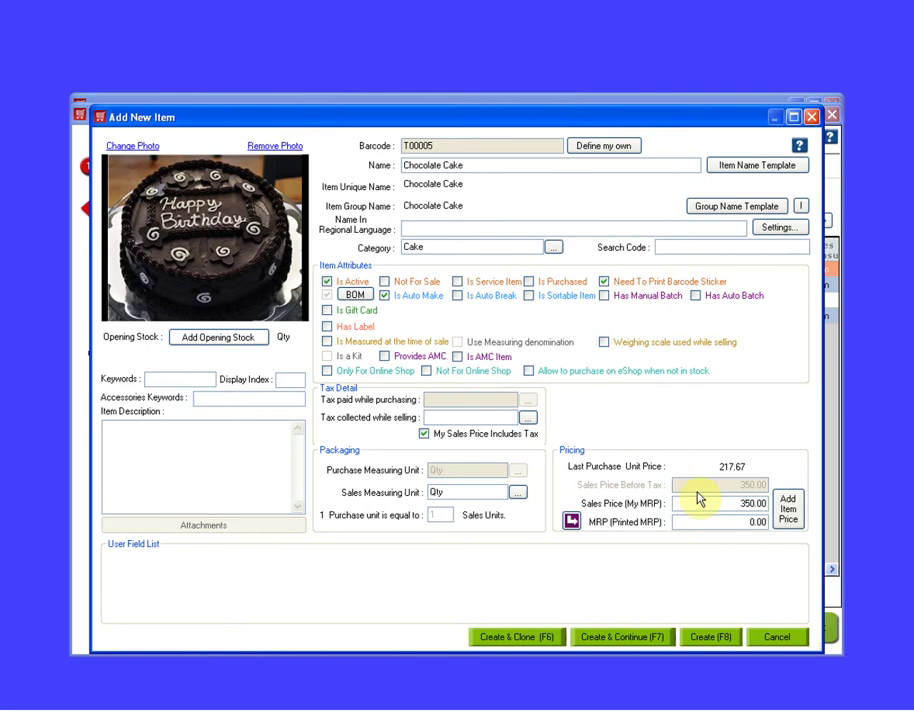
{"action": "left_click", "coordinate": [720, 640]}
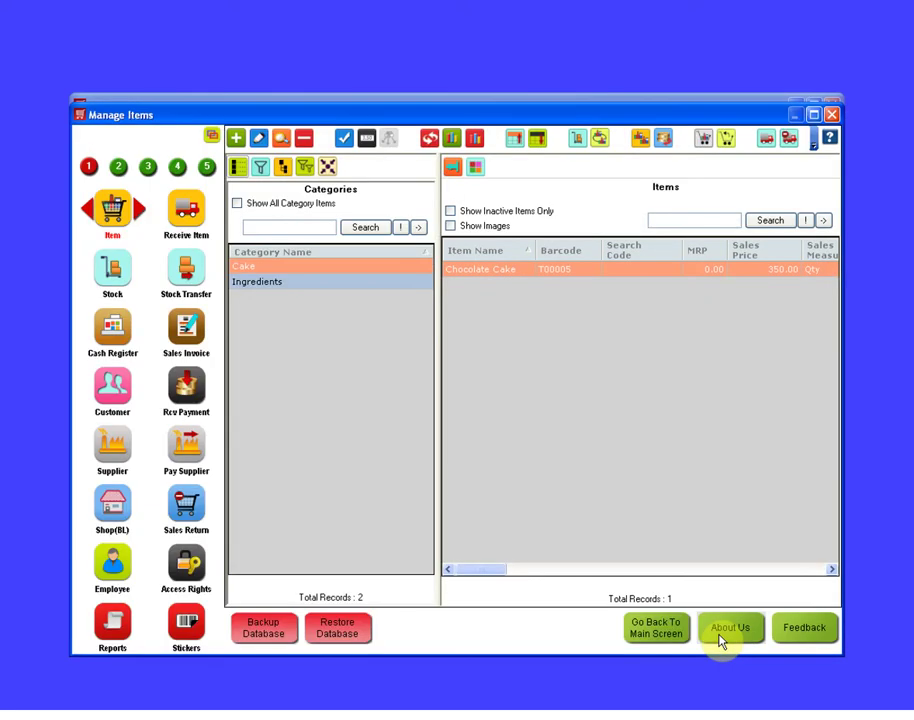
Review the items listed under the Ingredients and Cake categories.
{"action": "left_click", "coordinate": [374, 281]}
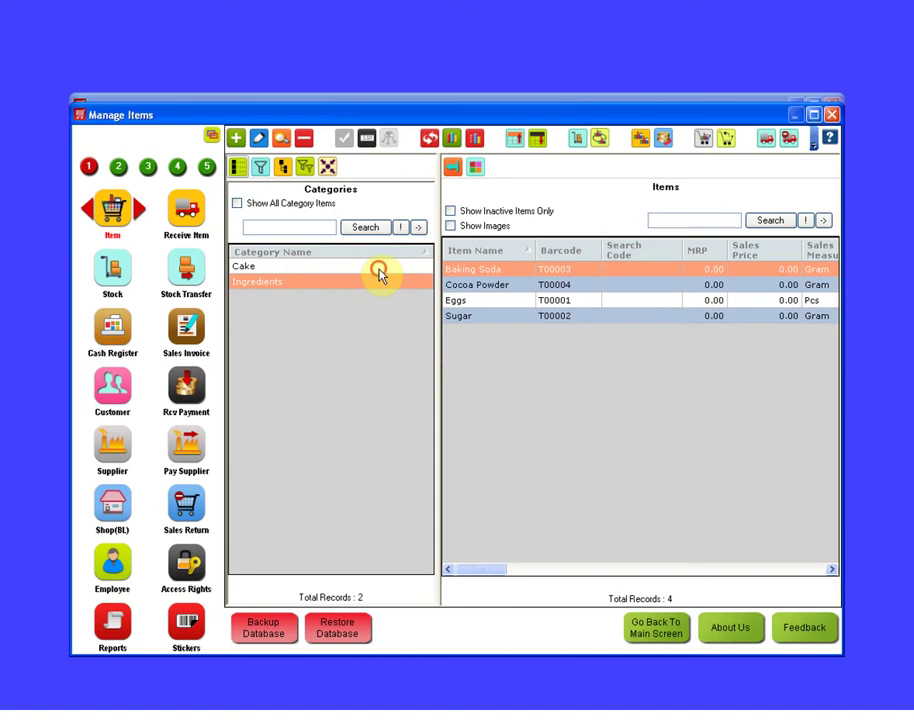
{"action": "left_click", "coordinate": [379, 268]}
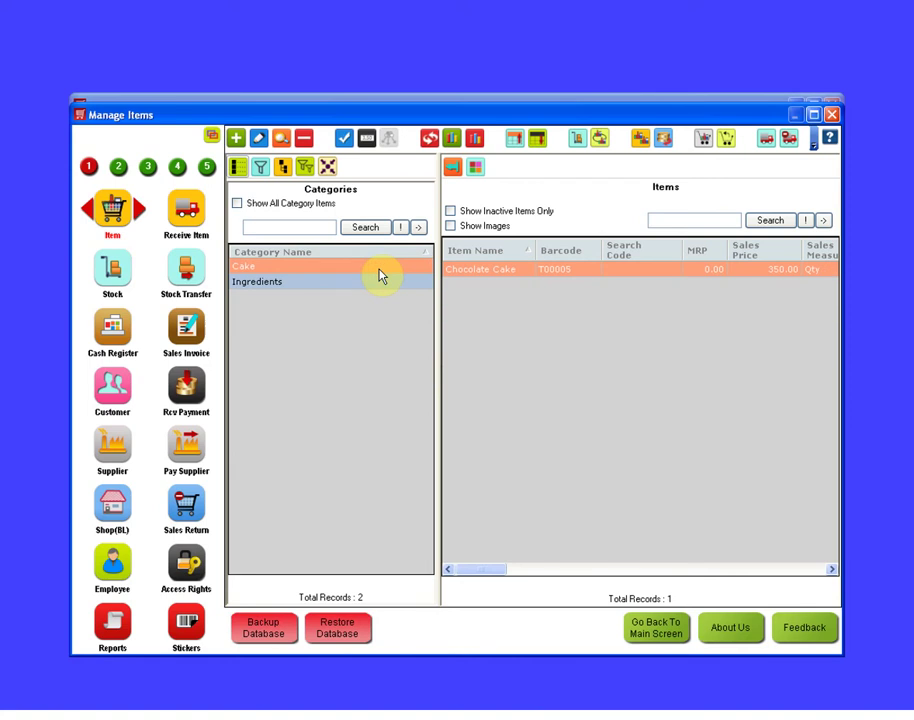
{"action": "left_click", "coordinate": [375, 282]}
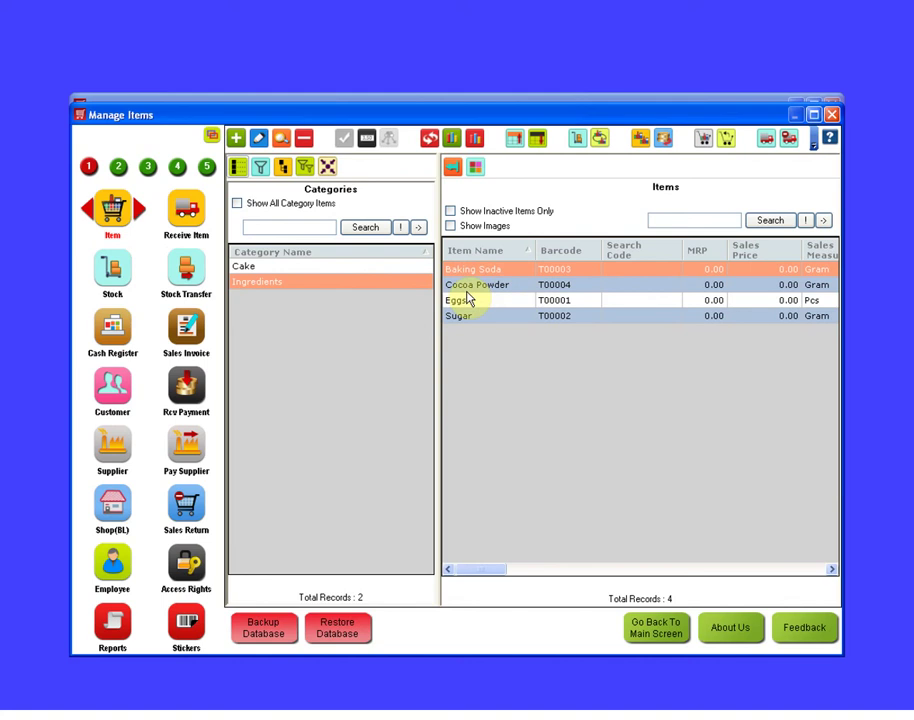
Start a new received item entry with Balaji Provisional Stores as the supplier.
{"action": "left_click", "coordinate": [194, 215]}
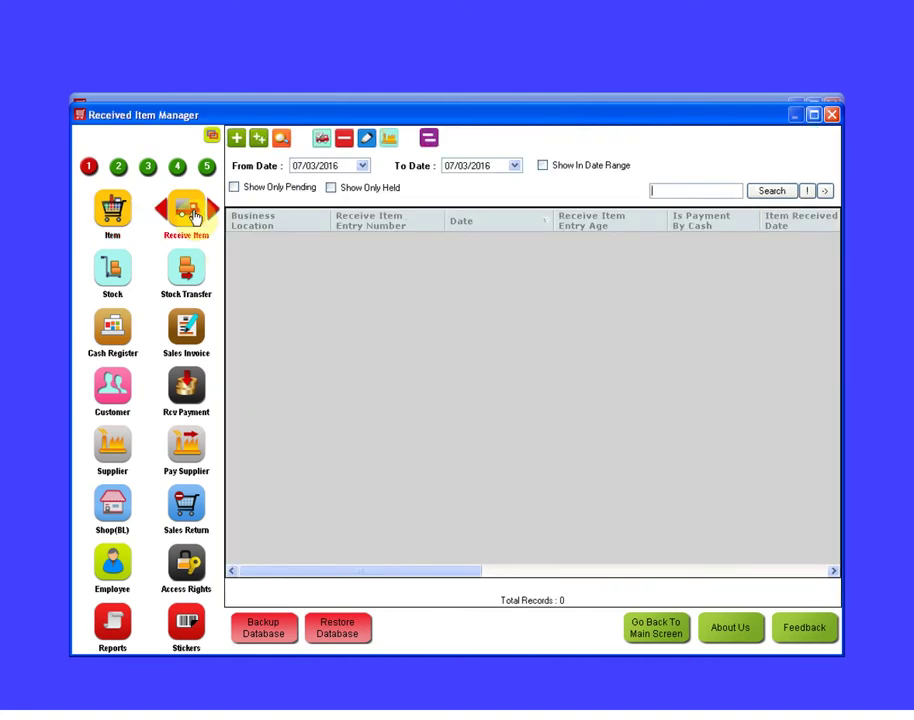
{"action": "left_click", "coordinate": [237, 139]}
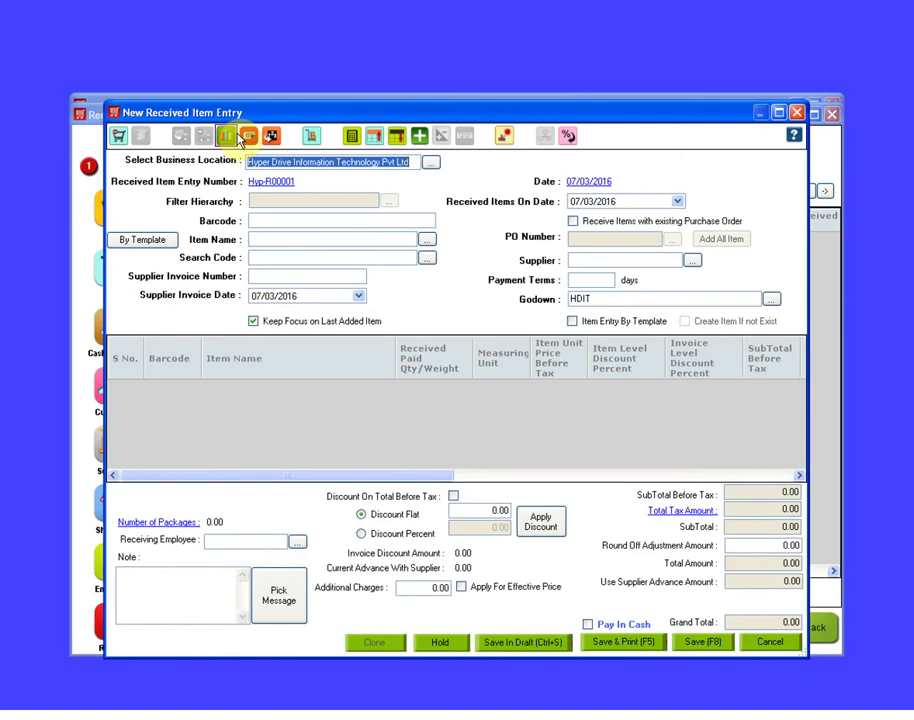
{"action": "left_click", "coordinate": [635, 261]}
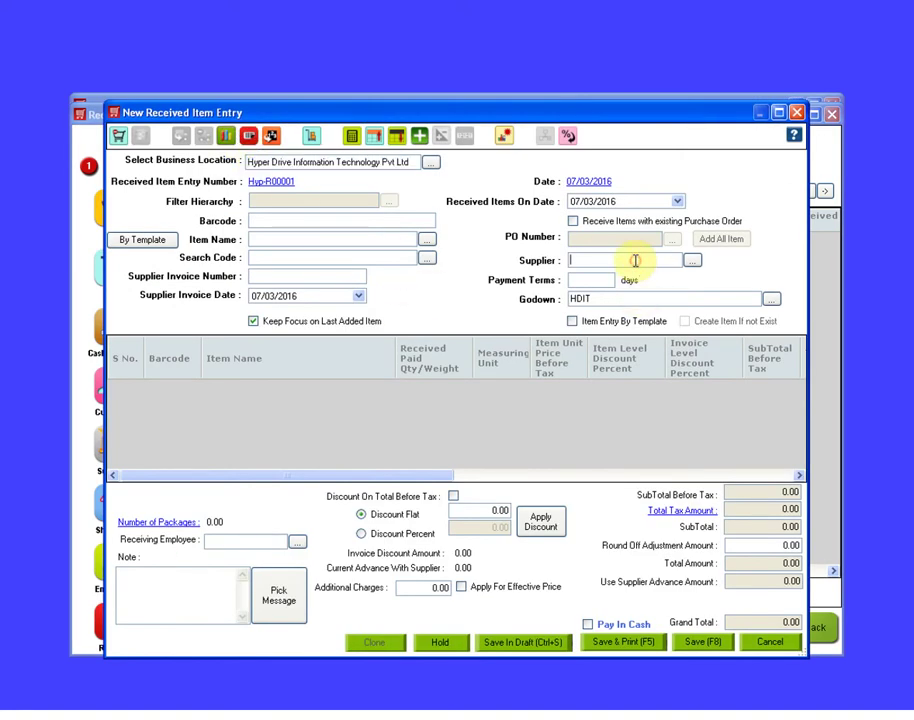
{"action": "key", "text": "Down"}
{"action": "left_click", "coordinate": [613, 275]}
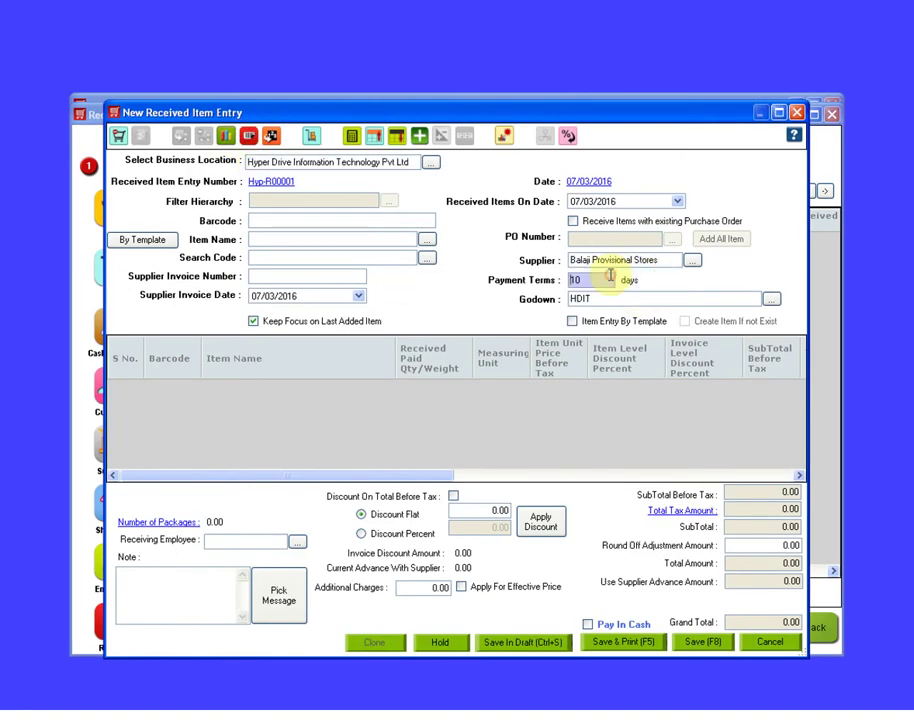
Add Baking Soda, Cocoa Powder, Eggs and Sugar to the received item entry and save it.
{"action": "left_click", "coordinate": [377, 241]}
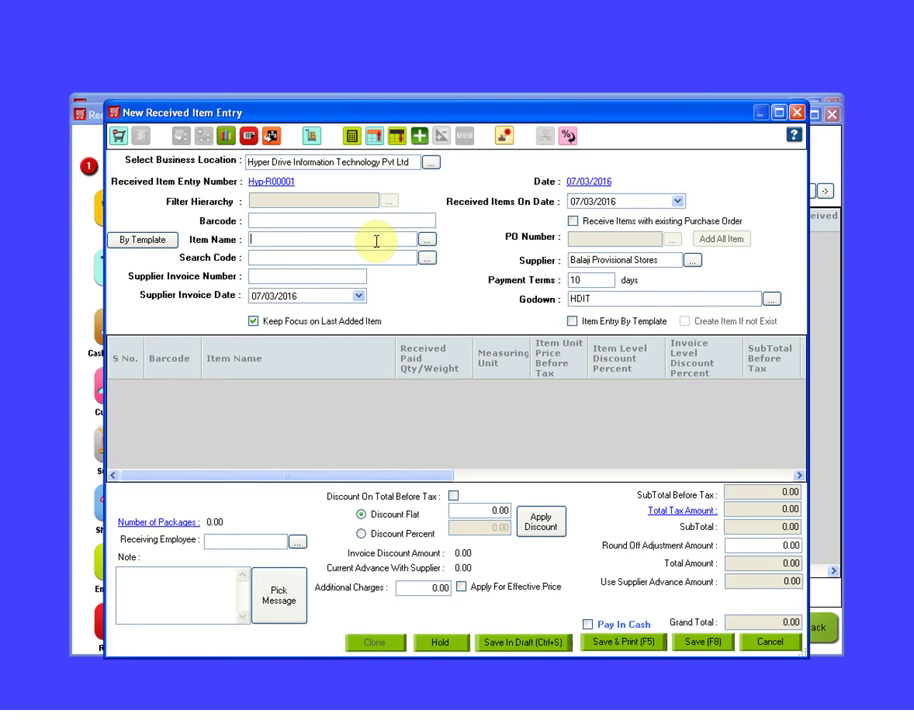
{"action": "key", "text": "Down"}
{"action": "left_click", "coordinate": [343, 253]}
{"action": "key", "text": "Down"}
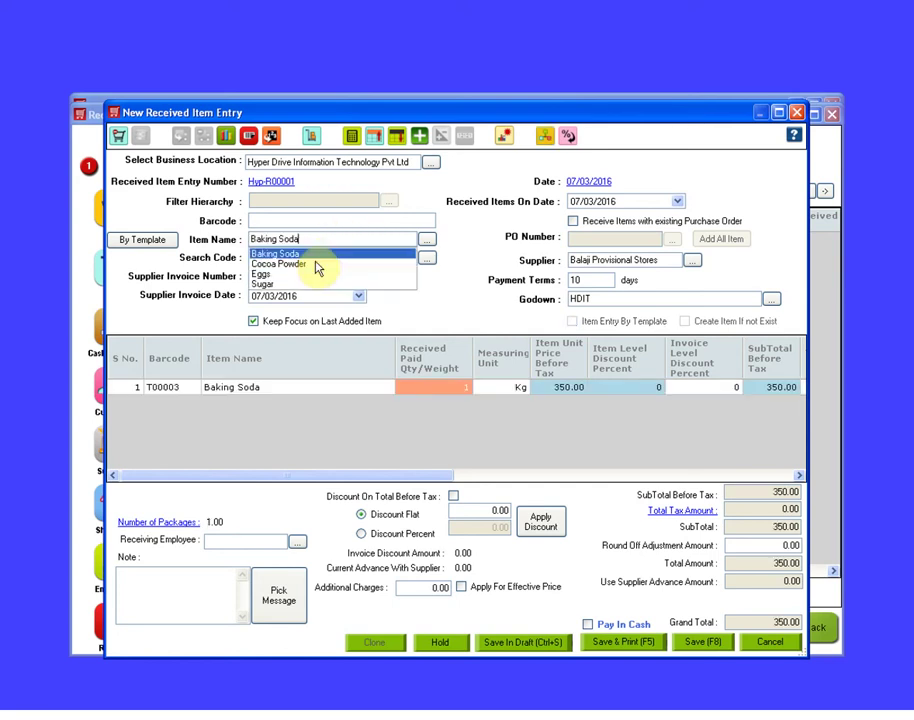
{"action": "left_click", "coordinate": [316, 264]}
{"action": "key", "text": "Down"}
{"action": "left_click", "coordinate": [310, 274]}
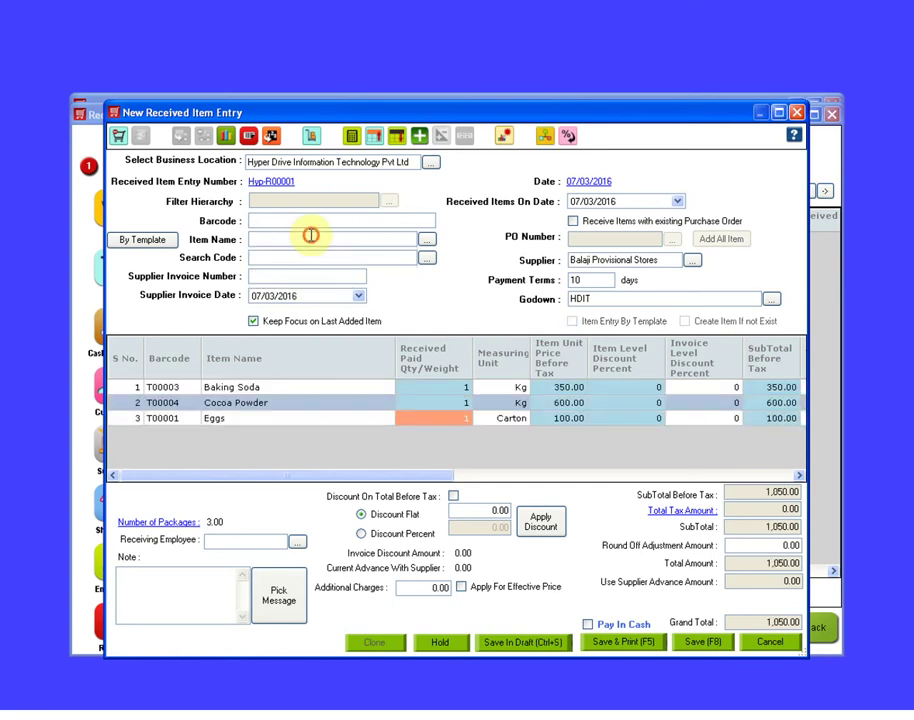
{"action": "key", "text": "Down"}
{"action": "left_click", "coordinate": [292, 285]}
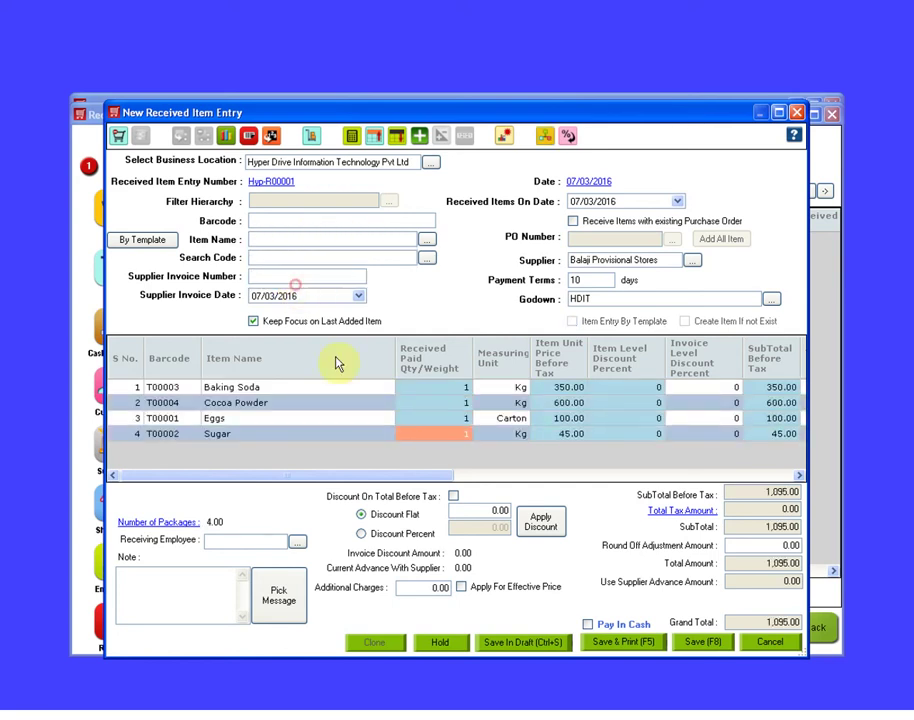
{"action": "left_click", "coordinate": [520, 437]}
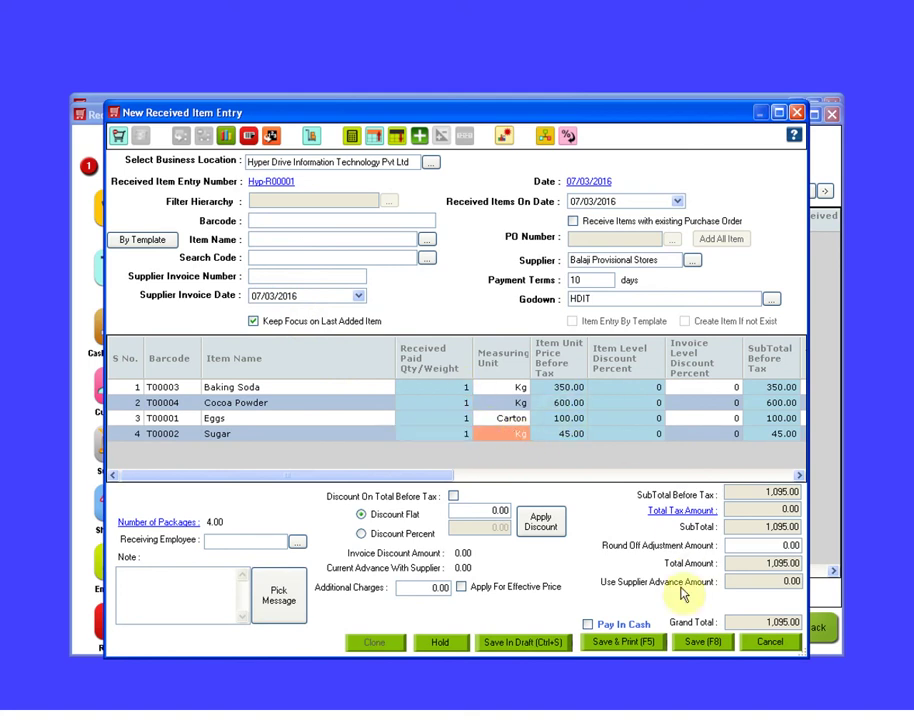
{"action": "left_click", "coordinate": [703, 643]}
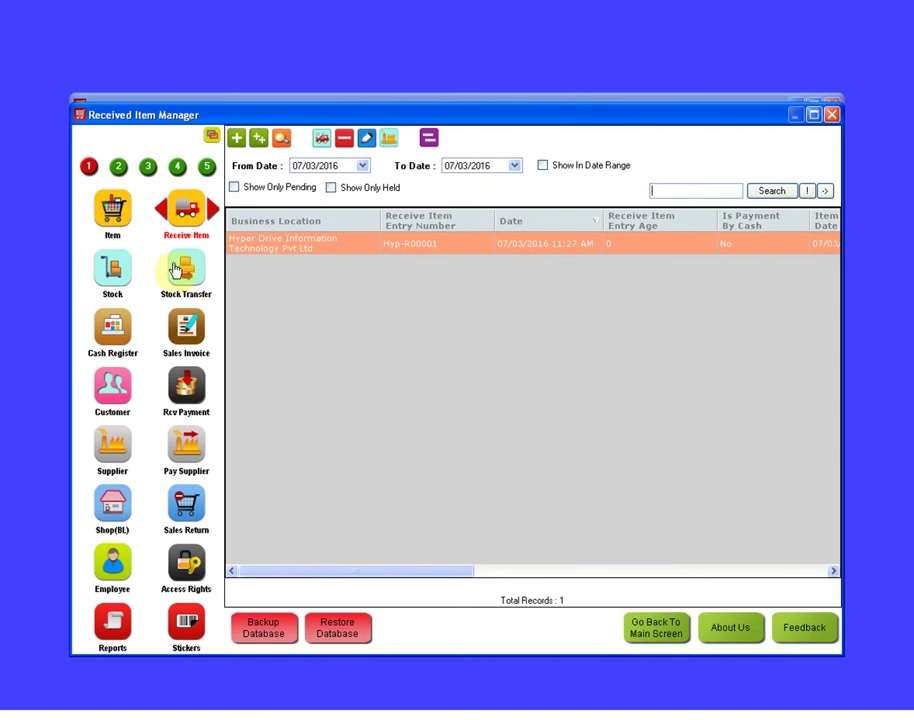
Check the stock quantities and measuring units of the received ingredients in the HDIT godown.
{"action": "left_click", "coordinate": [113, 267]}
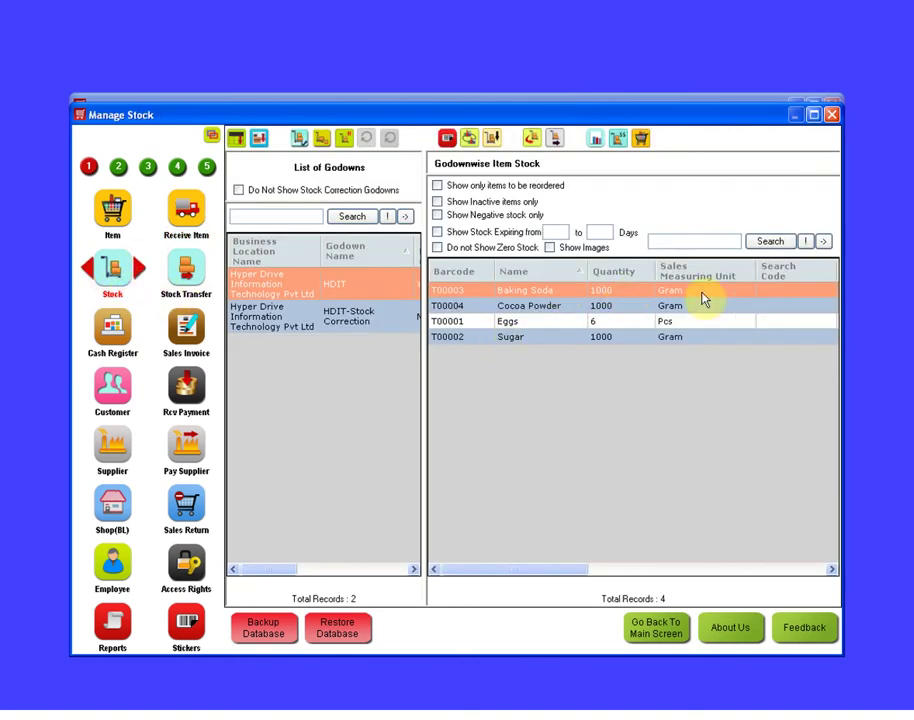
{"action": "left_click", "coordinate": [618, 311]}
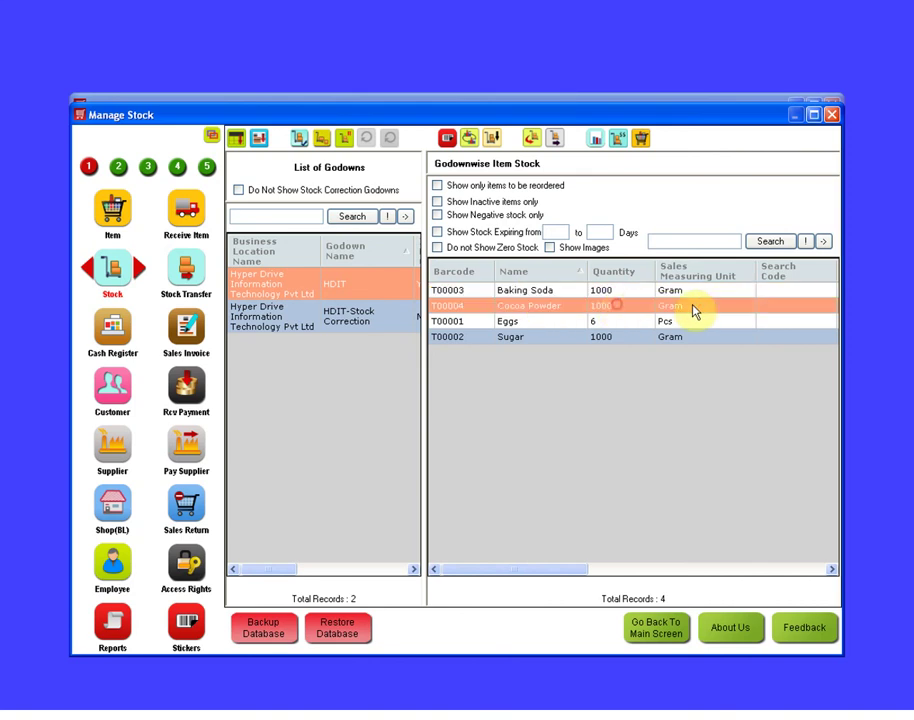
{"action": "left_click", "coordinate": [680, 324]}
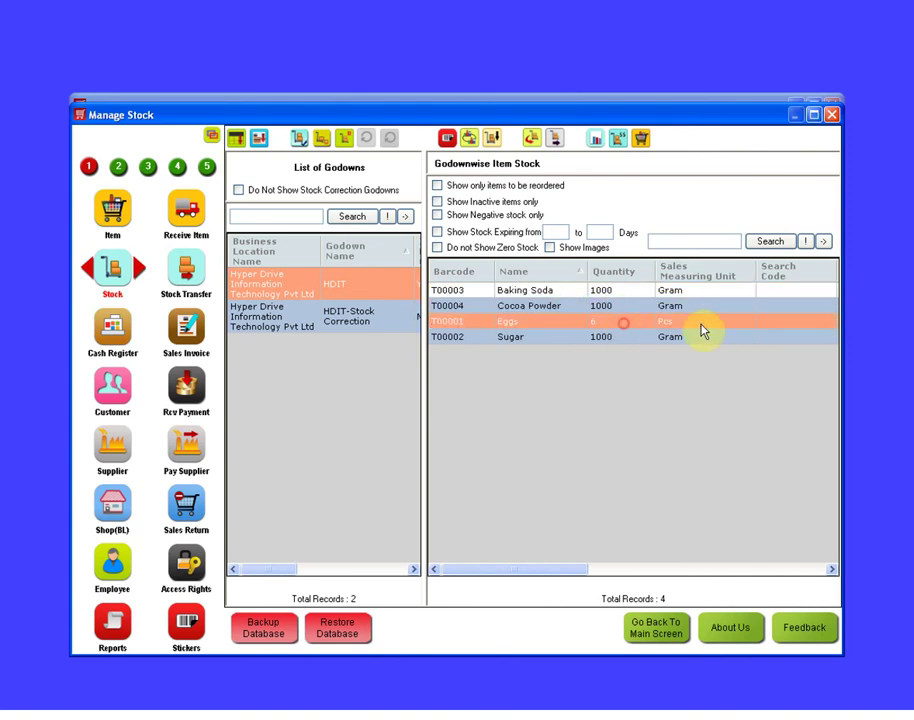
{"action": "left_click", "coordinate": [626, 338]}
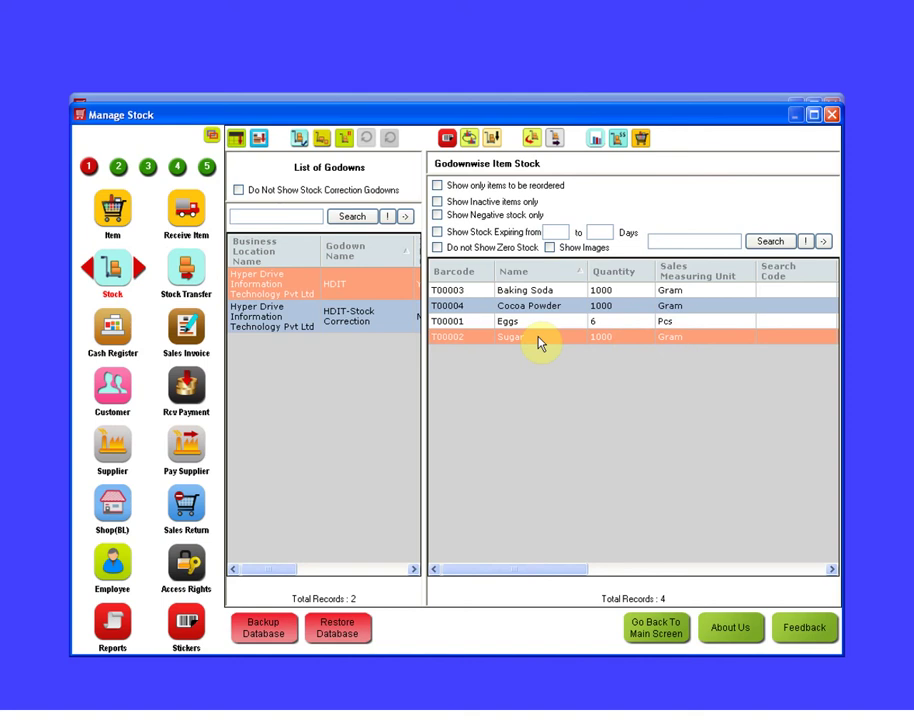
Return to the billing screen, add Chocolate Cake to the invoice and assign the first listed customer.
{"action": "left_click", "coordinate": [655, 626]}
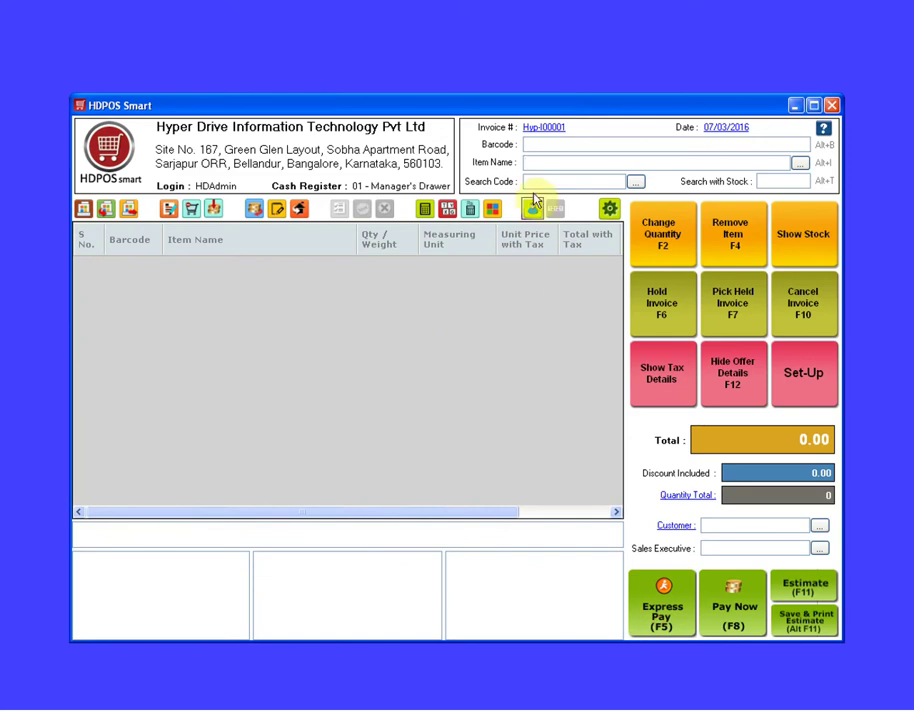
{"action": "left_click", "coordinate": [550, 163]}
{"action": "type", "text": "Chocolate Cake"}
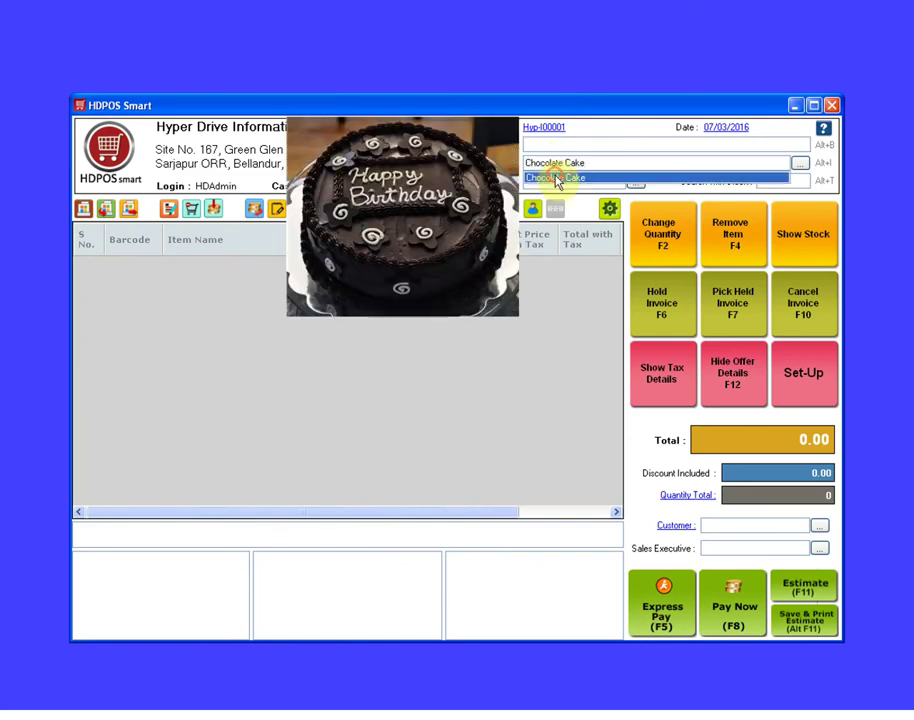
{"action": "left_click", "coordinate": [558, 178]}
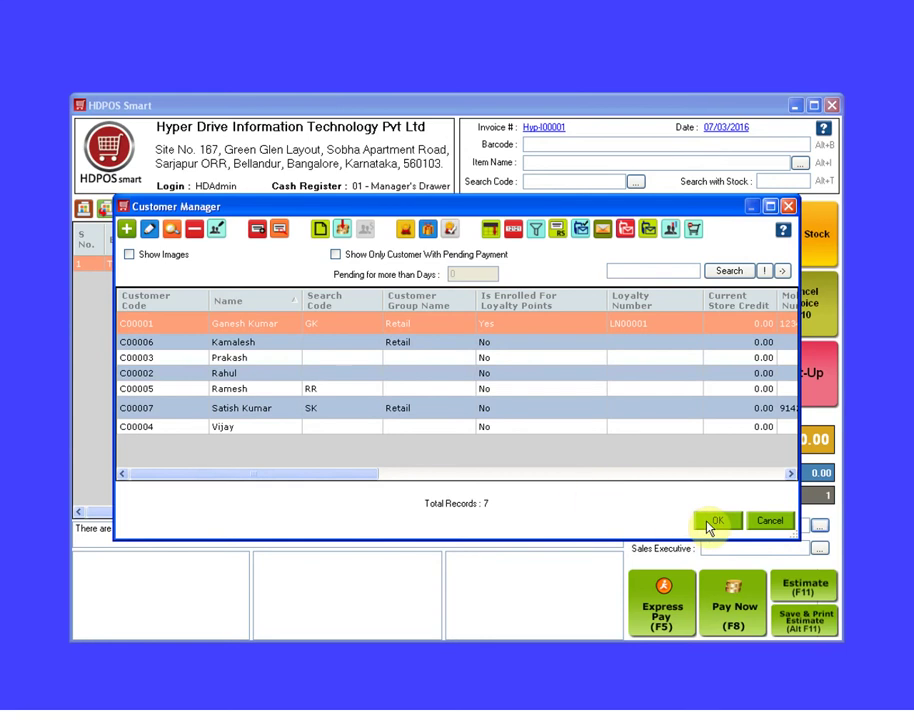
{"action": "left_click", "coordinate": [706, 526]}
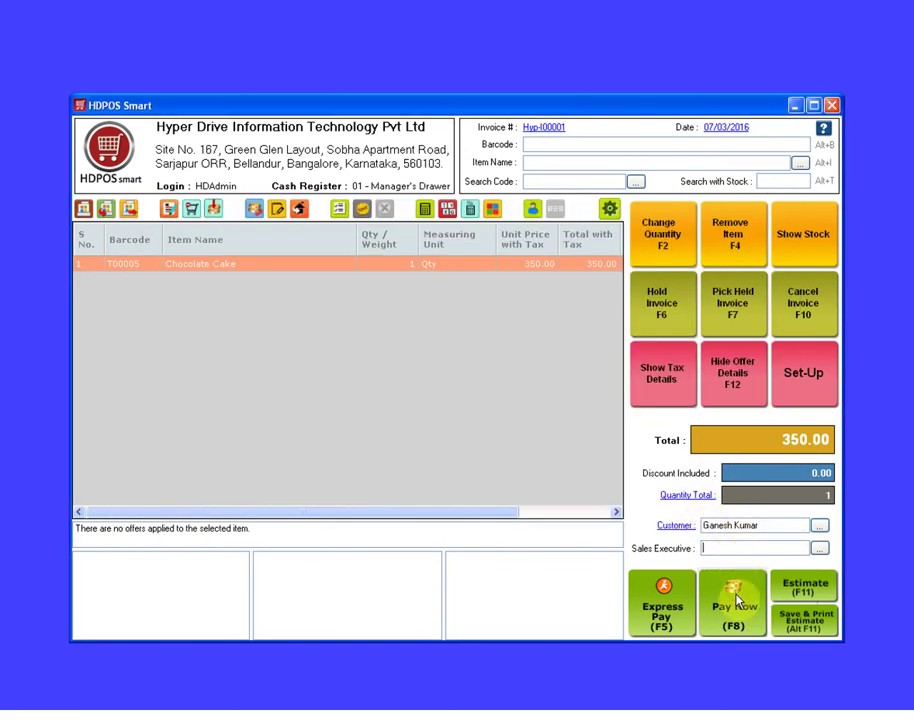
Record a cash payment of 350 for the Chocolate Cake invoice and save the invoice.
{"action": "left_click", "coordinate": [738, 600]}
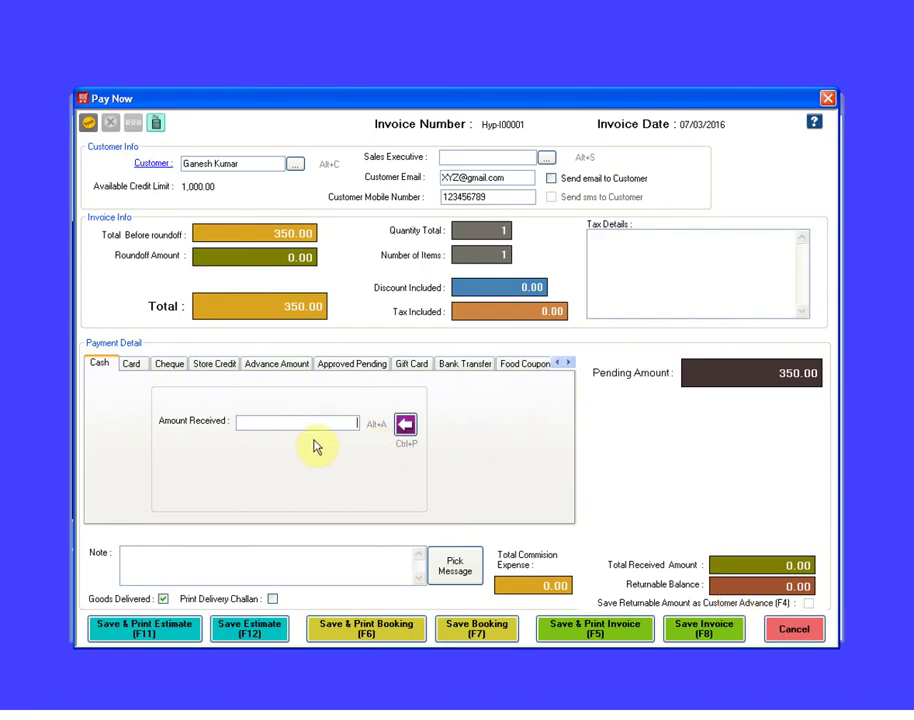
{"action": "type", "text": "350"}
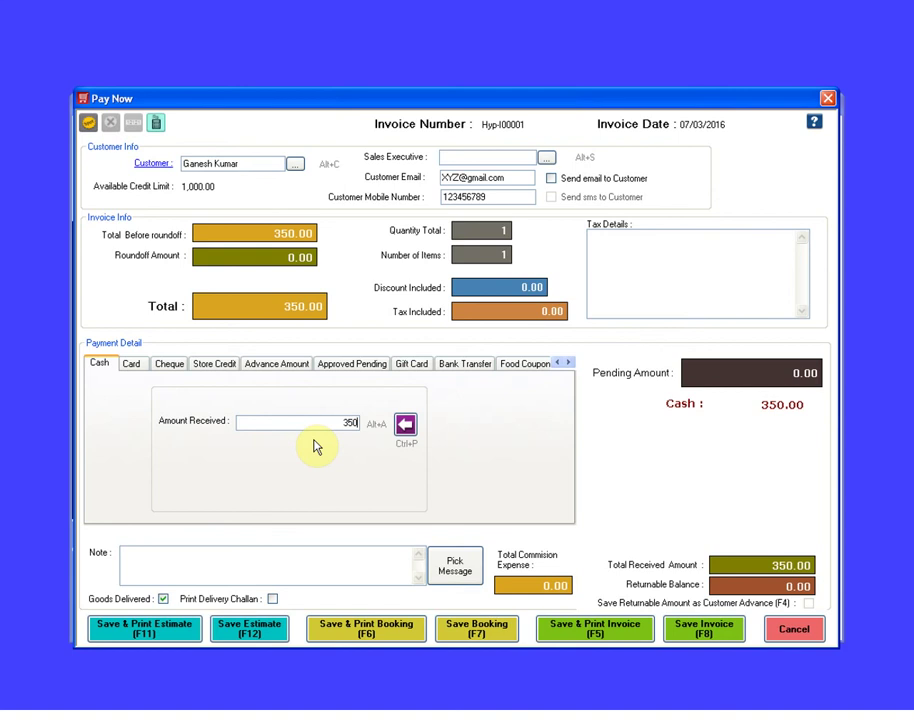
{"action": "left_click", "coordinate": [680, 622]}
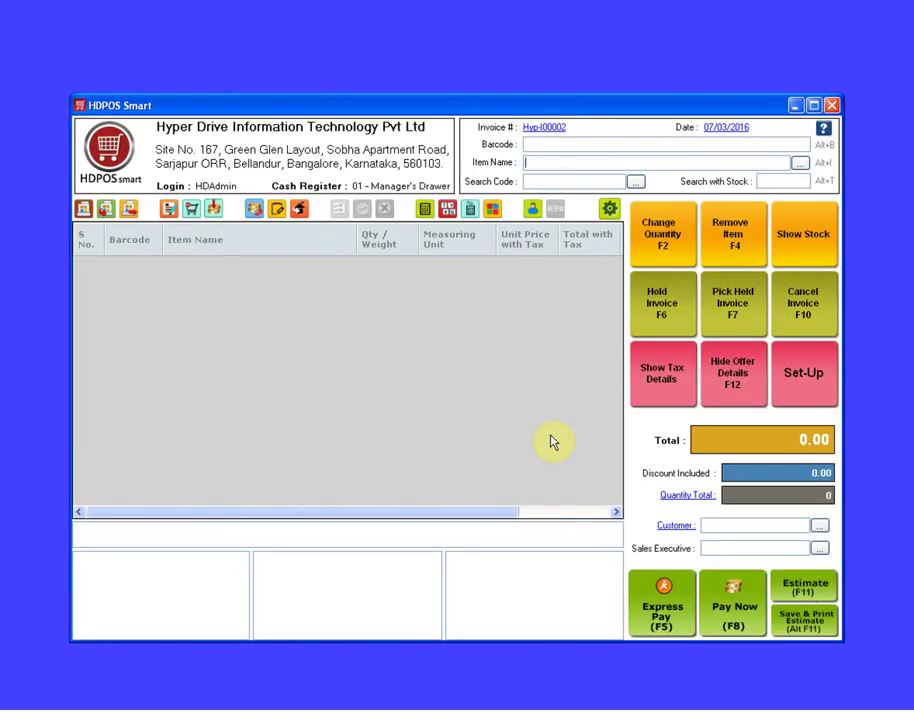
Check the stock of Chocolate Cake and its ingredients in the HDIT godown after the sale.
{"action": "left_click", "coordinate": [806, 382]}
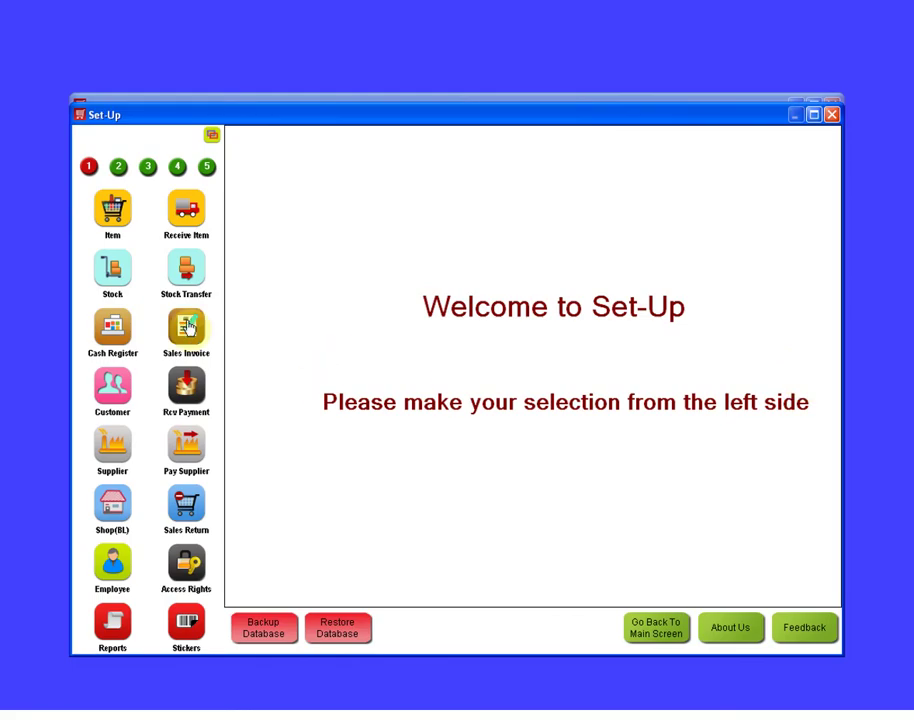
{"action": "left_click", "coordinate": [113, 268]}
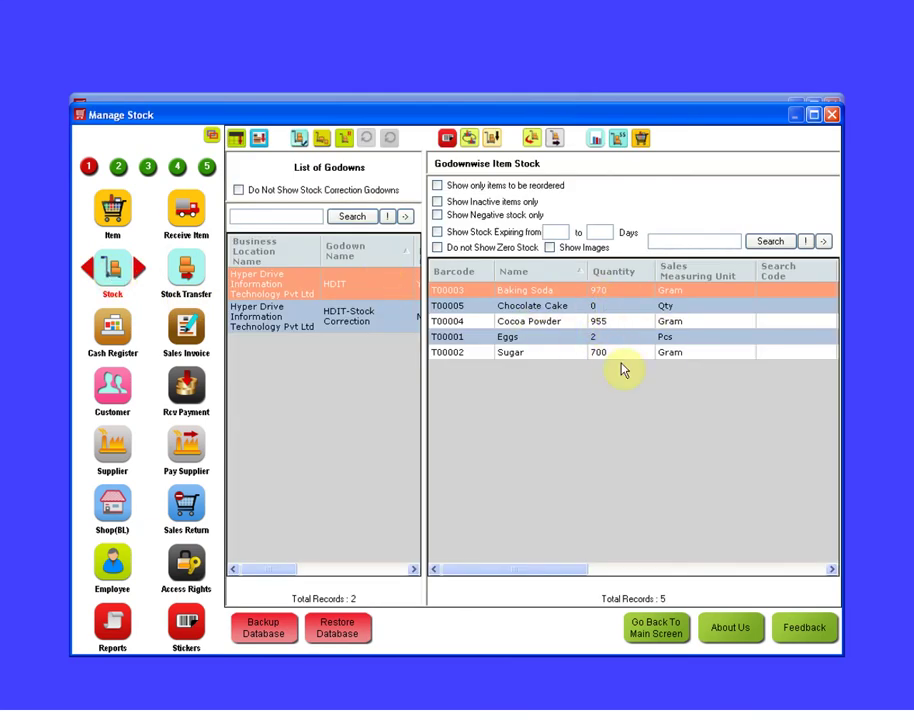
{"action": "left_click", "coordinate": [515, 306]}
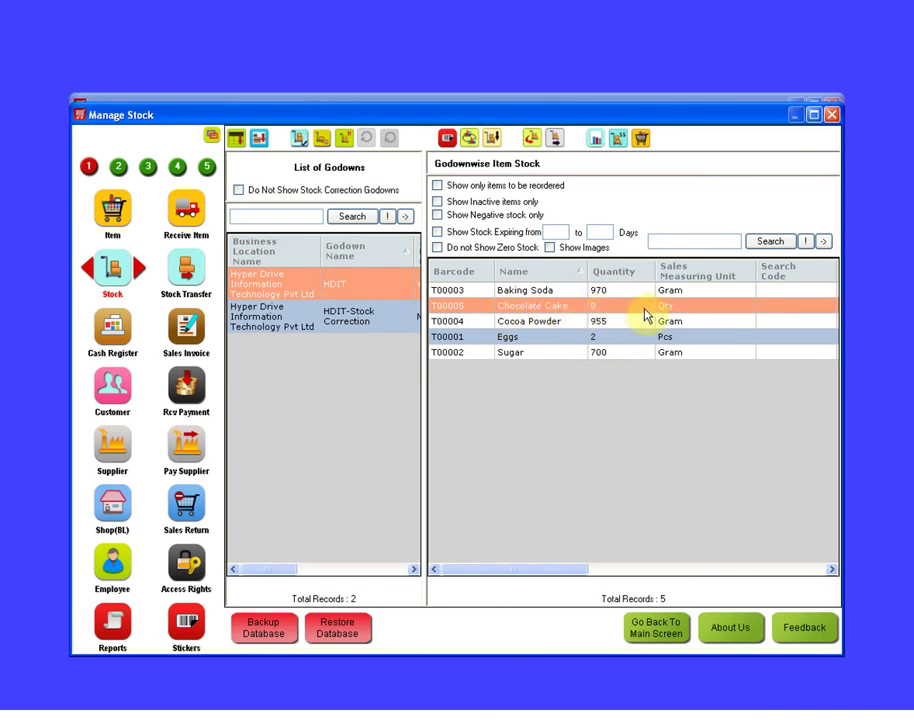
{"action": "left_click", "coordinate": [552, 322]}
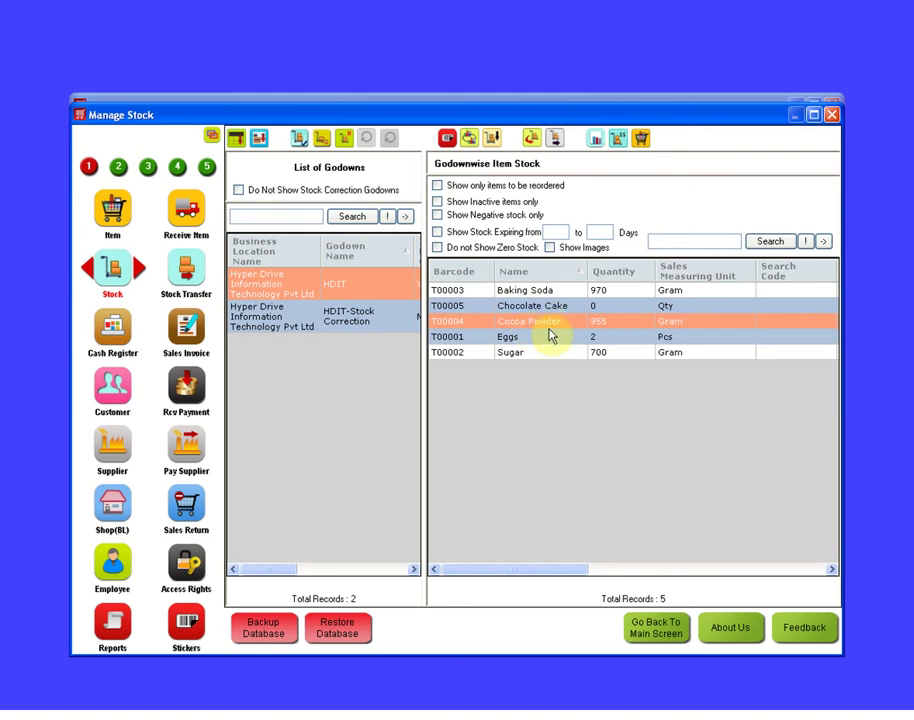
Examine the Make & Break record for Chocolate Cake, including its Is Manual Make value and made item, and close it.
{"action": "left_click", "coordinate": [118, 168]}
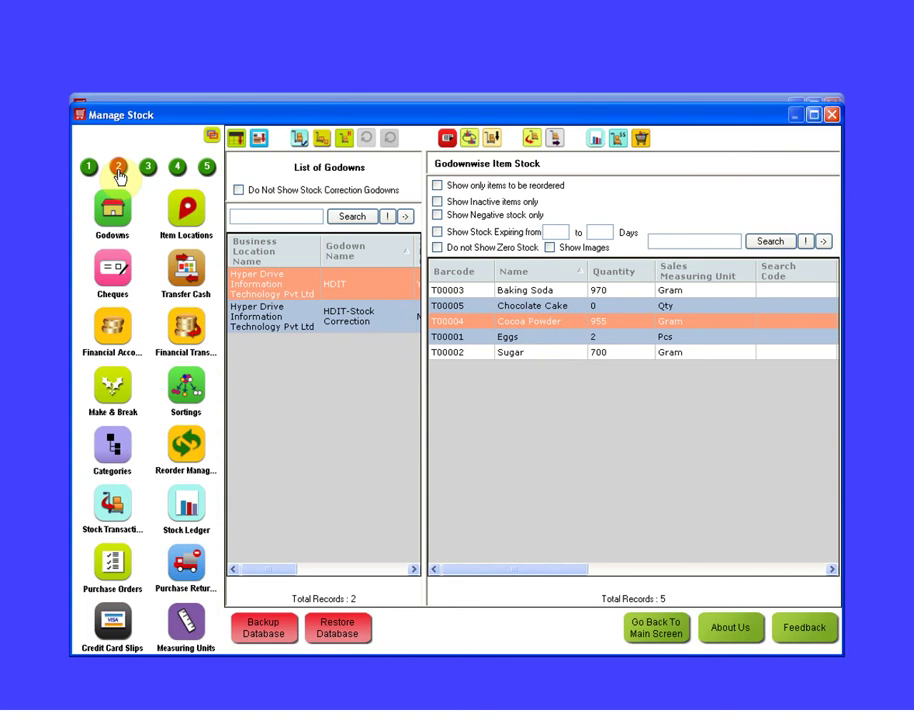
{"action": "left_click", "coordinate": [111, 385]}
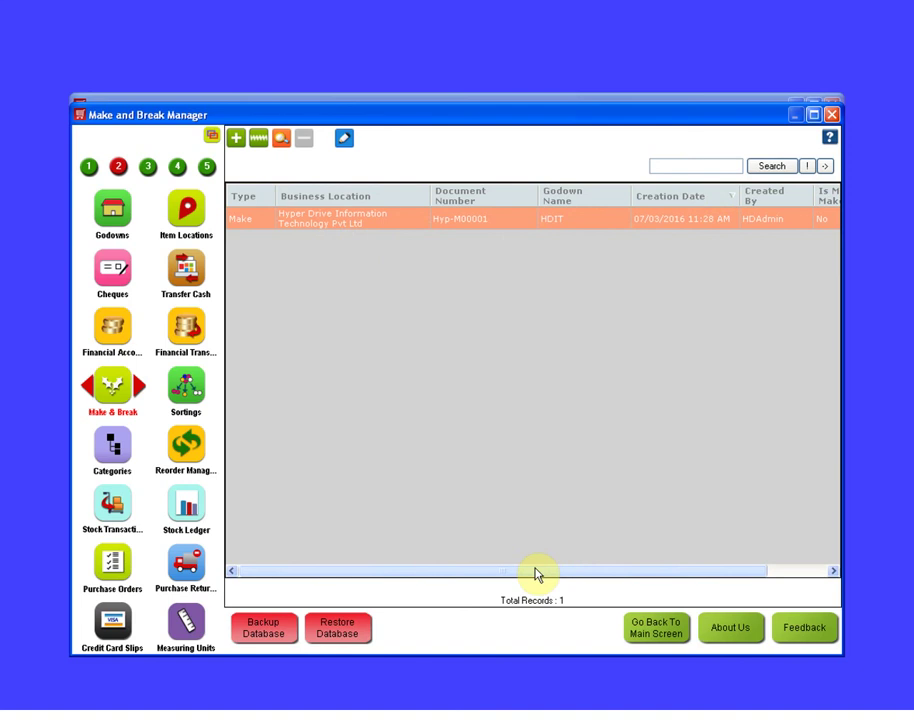
{"action": "left_click_drag", "start_coordinate": [535, 575], "coordinate": [626, 573]}
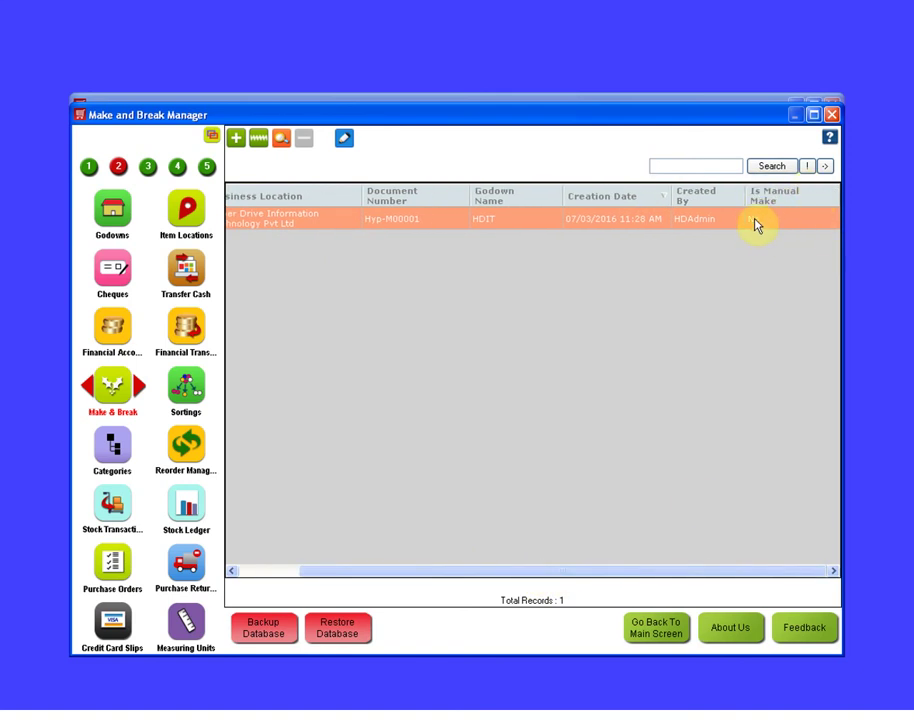
{"action": "left_click", "coordinate": [284, 146]}
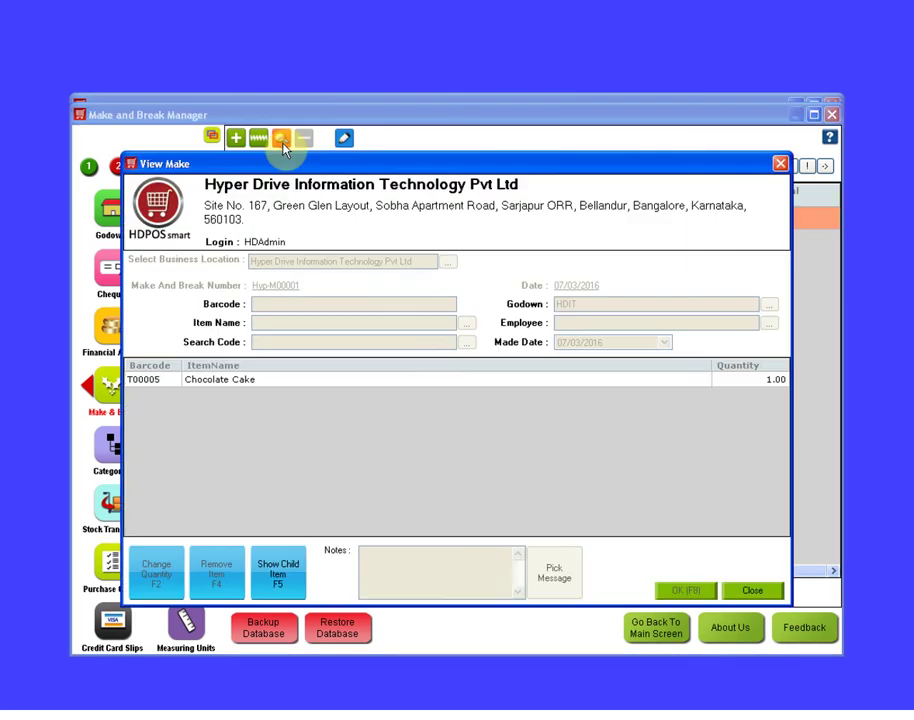
{"action": "left_click", "coordinate": [293, 400]}
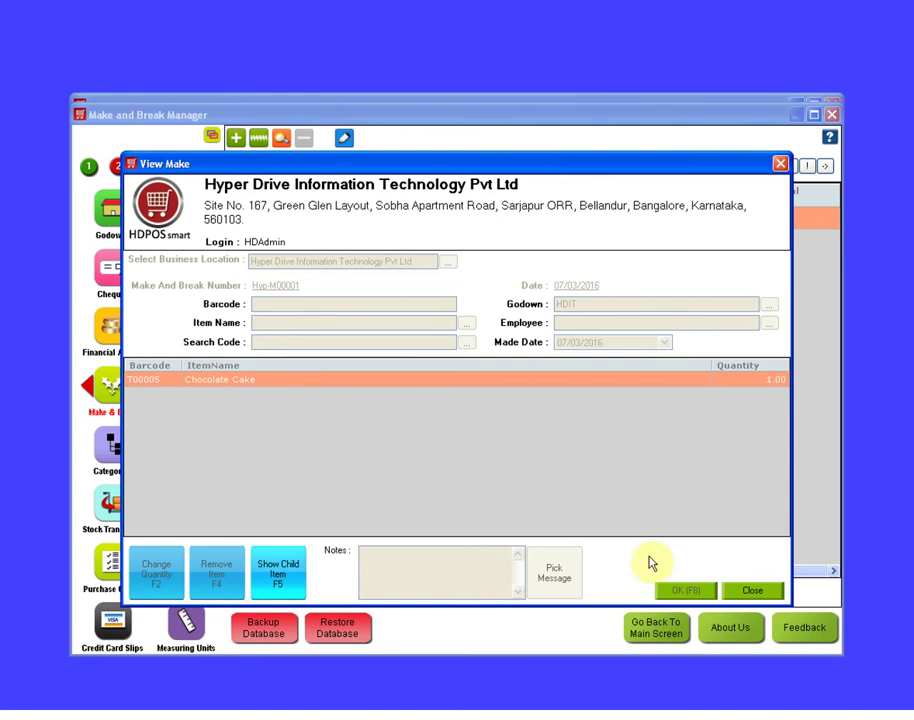
{"action": "left_click", "coordinate": [748, 590]}
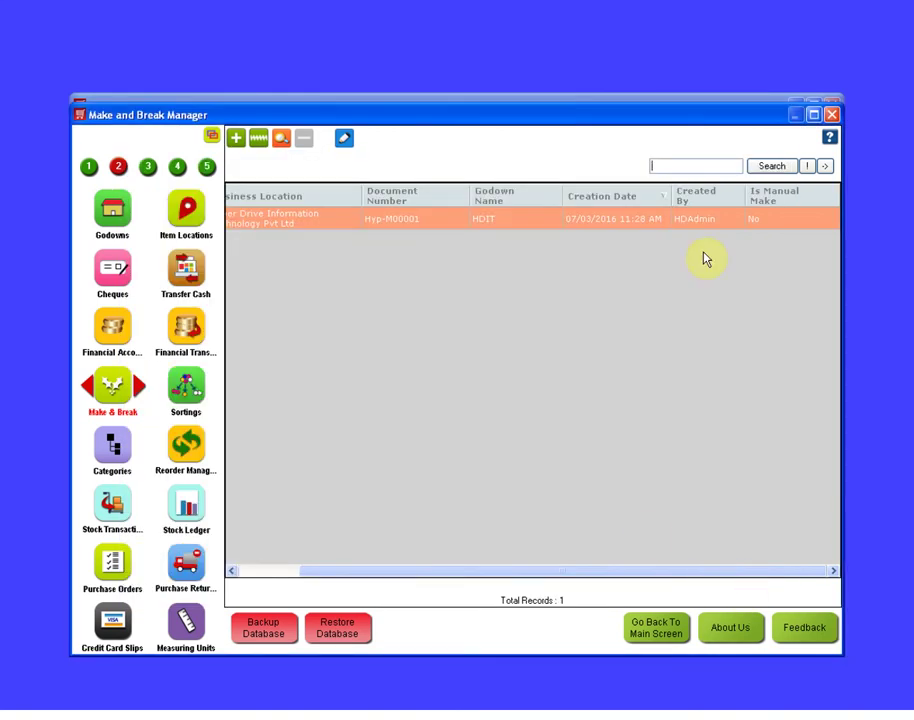